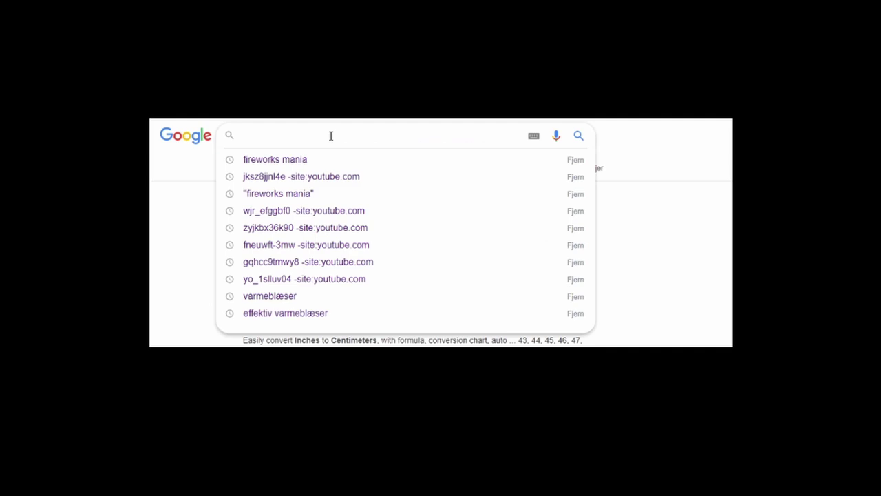
Convert "62 inch in cm" and "2500 pounds in kg" with Google searches
{"action": "type", "text": "62 inch in cm"}
{"action": "key", "text": "Return"}
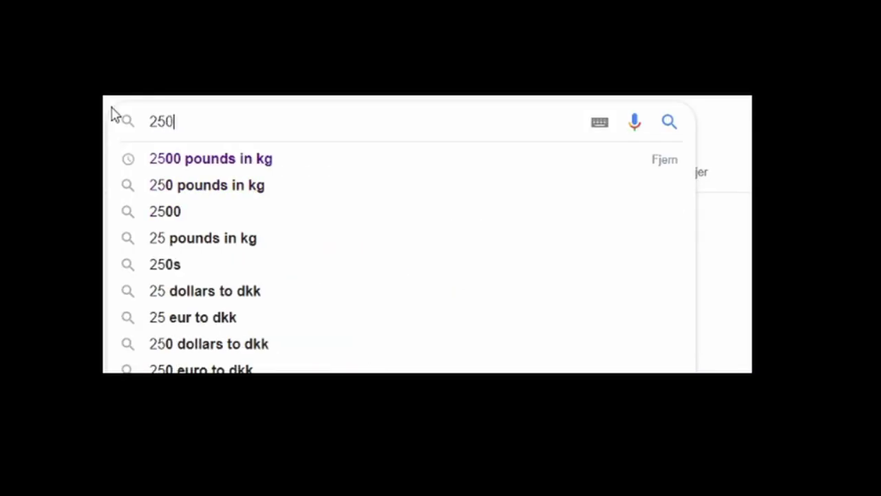
{"action": "type", "text": "0 "}
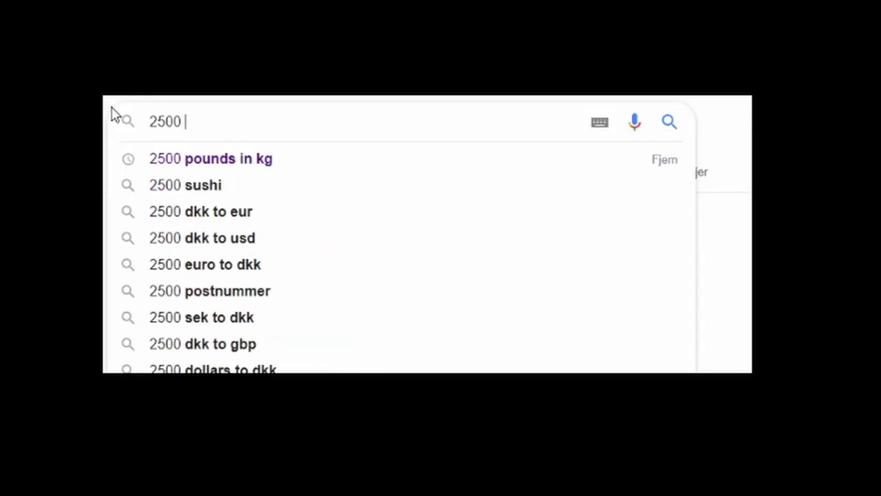
{"action": "type", "text": "pounds in kg"}
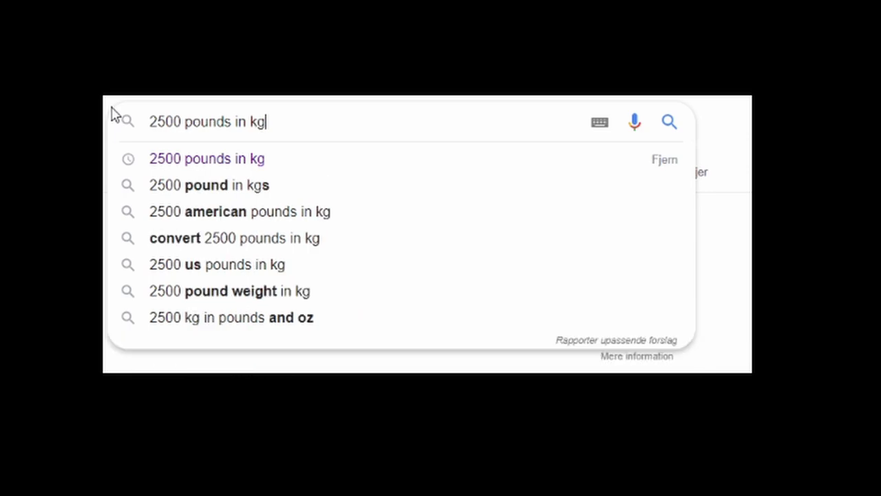
{"action": "key", "text": "Return"}
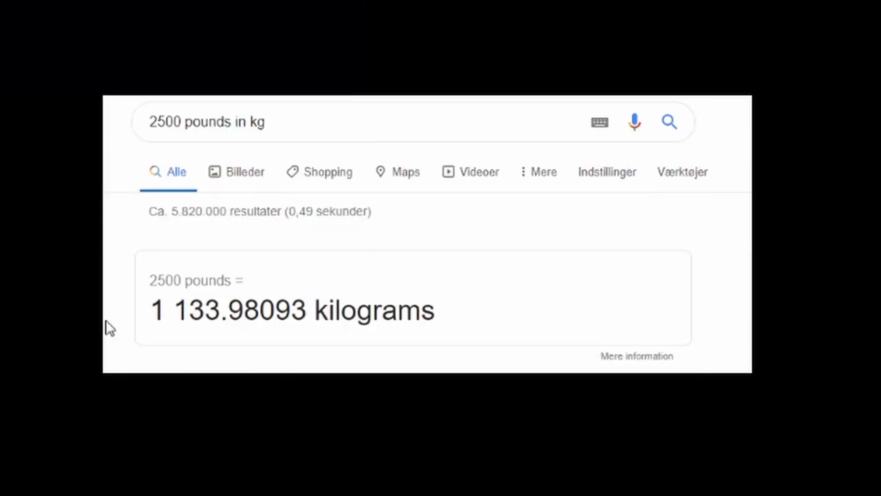
{"action": "left_click_drag", "start_coordinate": [161, 318], "coordinate": [279, 315]}
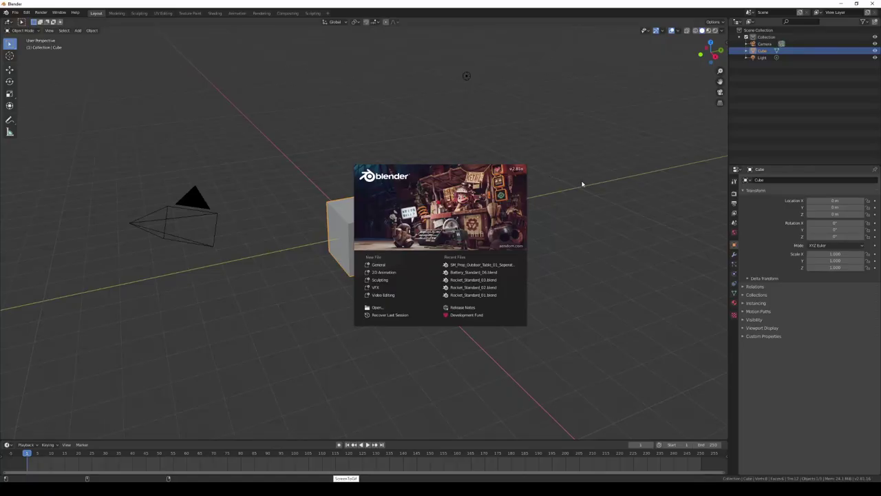
Switch to Blender, delete the default cube and add a UV sphere at the origin
{"action": "left_click", "coordinate": [467, 76]}
{"action": "left_click", "coordinate": [371, 230]}
{"action": "key", "text": "ctrl+a"}
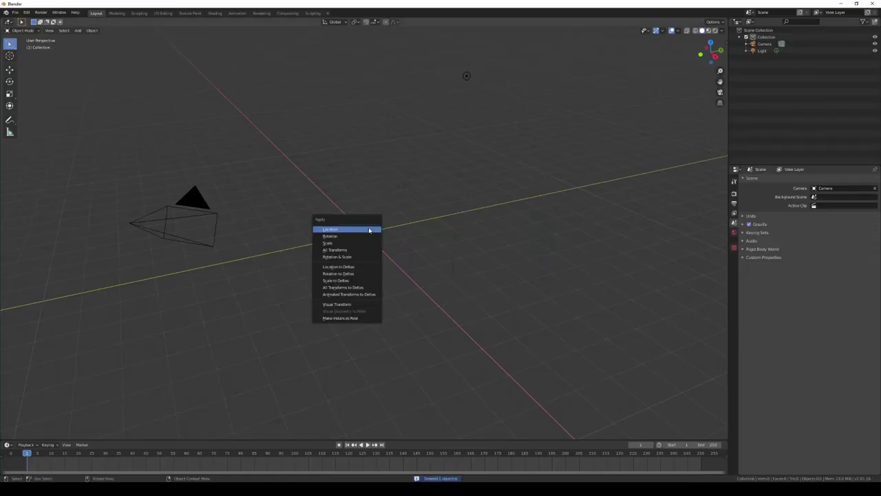
{"action": "key", "text": "Escape"}
{"action": "key", "text": "a"}
{"action": "key", "text": "alt+a"}
{"action": "key", "text": "shift+a"}
{"action": "left_click", "coordinate": [401, 250]}
Give the UV sphere 12 segments, 12 rings and a radius of 1.6 m
{"action": "left_click", "coordinate": [27, 434]}
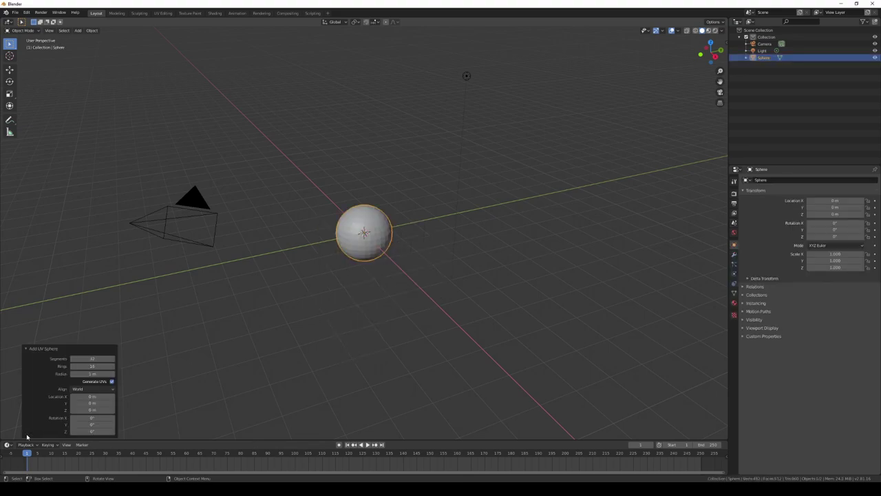
{"action": "left_click", "coordinate": [89, 373]}
{"action": "type", "text": "1.2"}
{"action": "key", "text": "Return"}
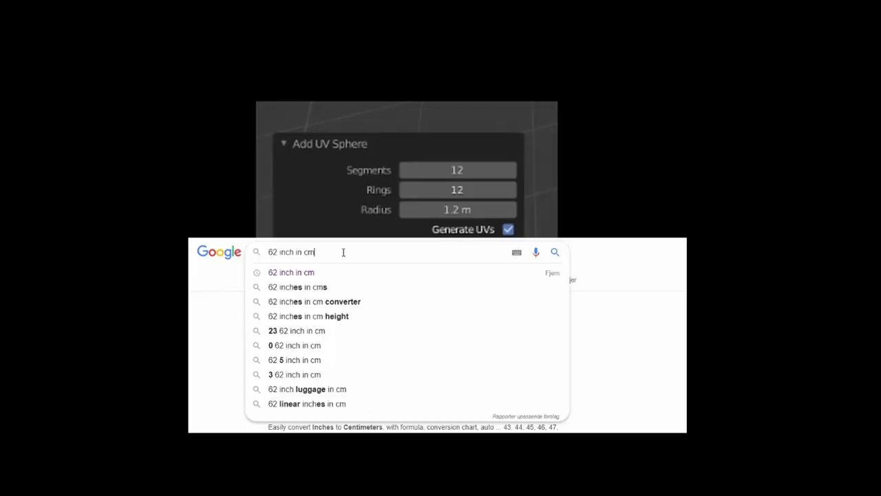
{"action": "left_click", "coordinate": [505, 210]}
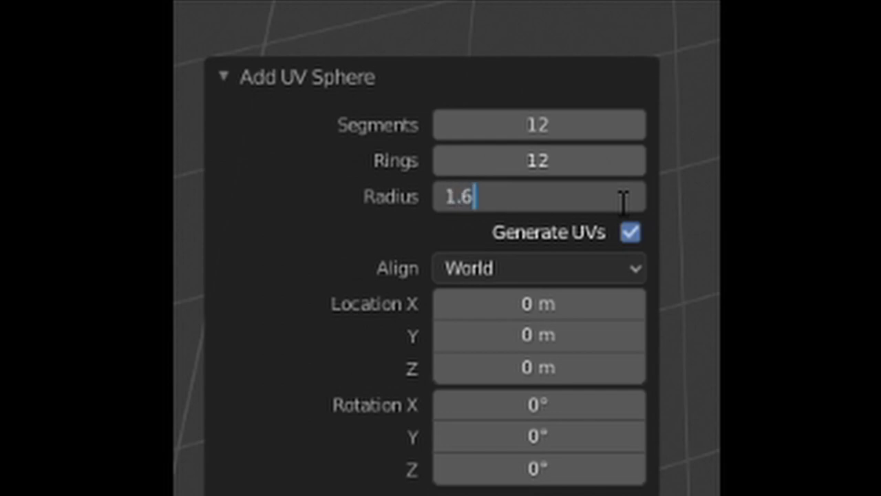
{"action": "key", "text": "Return"}
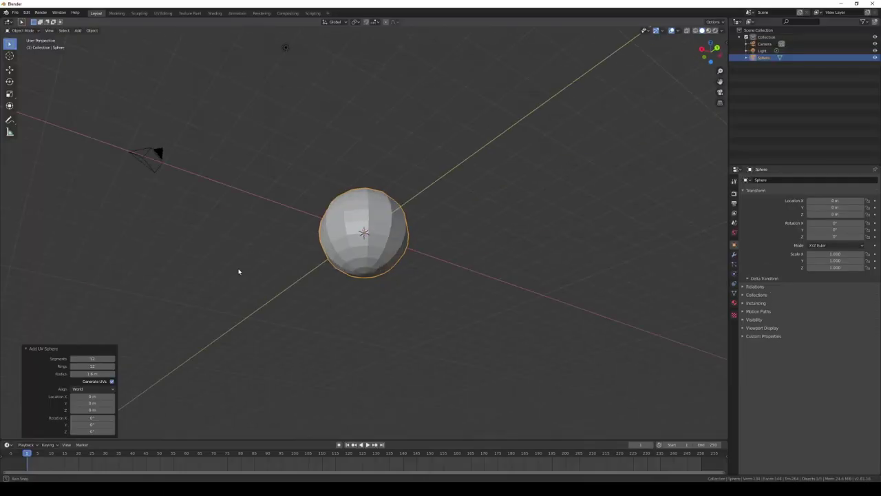
Select the faces at the sphere's bottom pole in Edit Mode and extrude them downward into a short neck
{"action": "middle_click_drag", "start_coordinate": [239, 271], "coordinate": [297, 307]}
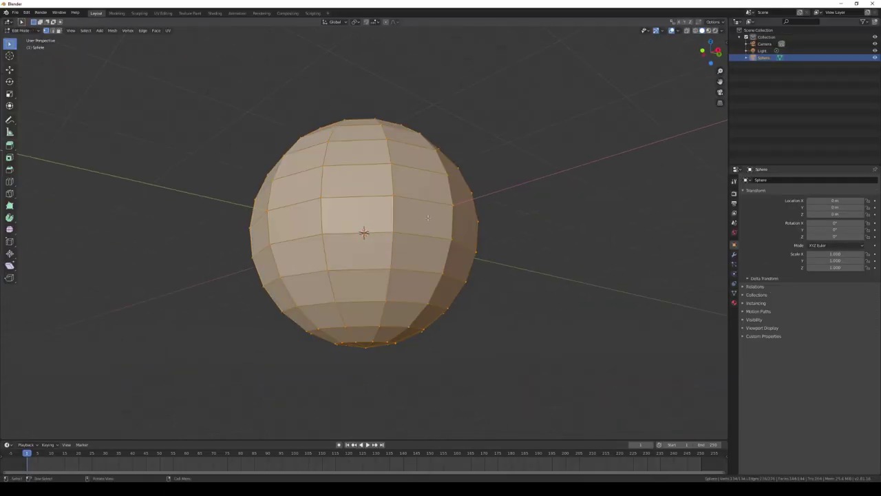
{"action": "middle_click_drag", "start_coordinate": [429, 217], "coordinate": [413, 151]}
{"action": "key", "text": "3"}
{"action": "left_click", "coordinate": [354, 287], "text": "shift"}
{"action": "left_click", "coordinate": [372, 247], "text": "shift"}
{"action": "key", "text": "e"}
{"action": "left_click", "coordinate": [414, 319]}
Select the edge loop where the neck meets the sphere and scale it outward horizontally to taper the neck
{"action": "key", "text": "2"}
{"action": "left_click", "coordinate": [369, 277], "text": "alt"}
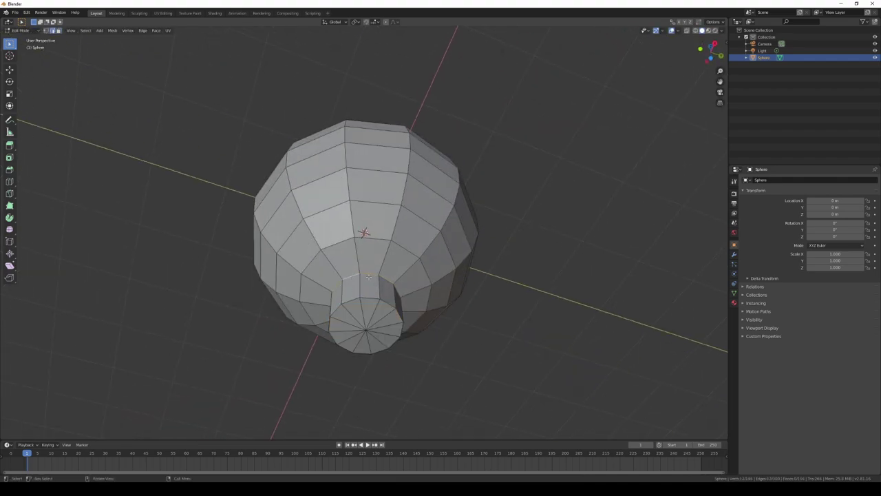
{"action": "key", "text": "s"}
{"action": "key", "text": "shift+z"}
{"action": "left_click", "coordinate": [375, 279]}
{"action": "middle_click_drag", "start_coordinate": [375, 279], "coordinate": [292, 298]}
{"action": "key", "text": "s"}
{"action": "left_click", "coordinate": [287, 300]}
Try to move the centre vertex of the neck's underside along the Z axis
{"action": "left_click", "coordinate": [367, 377]}
{"action": "middle_click_drag", "start_coordinate": [367, 378], "coordinate": [388, 351]}
{"action": "key", "text": "g"}
{"action": "key", "text": "z"}
{"action": "left_click", "coordinate": [379, 392]}
{"action": "key", "text": "ctrl+z"}
{"action": "right_click", "coordinate": [367, 340]}
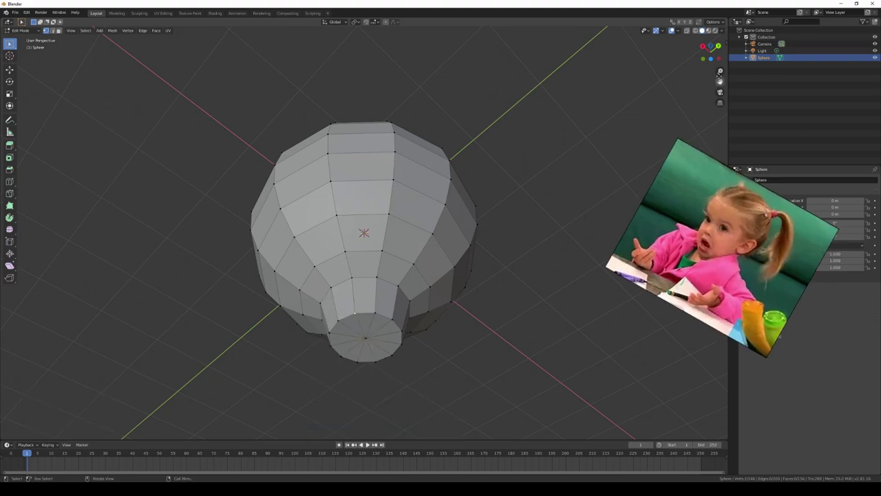
Show the vertex transform values and select the centre and rim vertices of the neck's underside for moving
{"action": "left_click", "coordinate": [354, 308]}
{"action": "key", "text": "n"}
{"action": "middle_click_drag", "start_coordinate": [405, 333], "coordinate": [364, 366]}
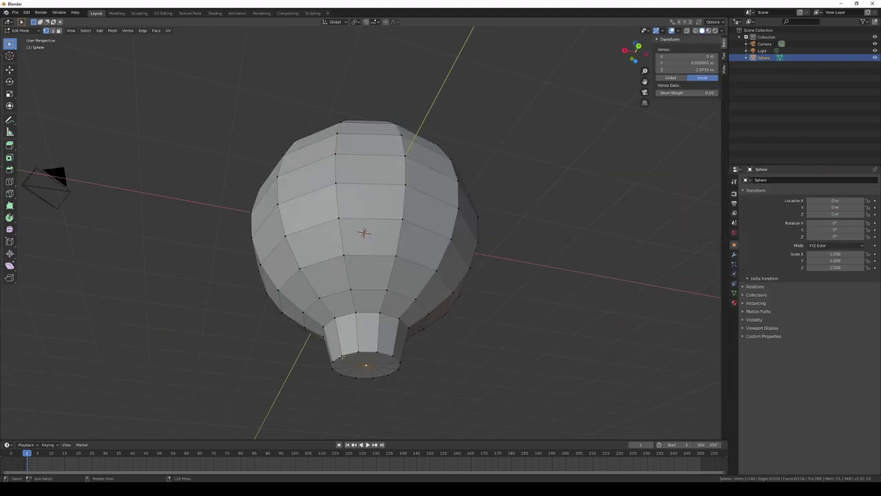
{"action": "left_click", "coordinate": [332, 364], "text": "shift"}
{"action": "left_click", "coordinate": [333, 369], "text": "shift"}
{"action": "left_click", "coordinate": [341, 375], "text": "shift"}
{"action": "left_click", "coordinate": [356, 378], "text": "shift"}
{"action": "left_click", "coordinate": [358, 354], "text": "shift"}
{"action": "left_click", "coordinate": [378, 354], "text": "shift"}
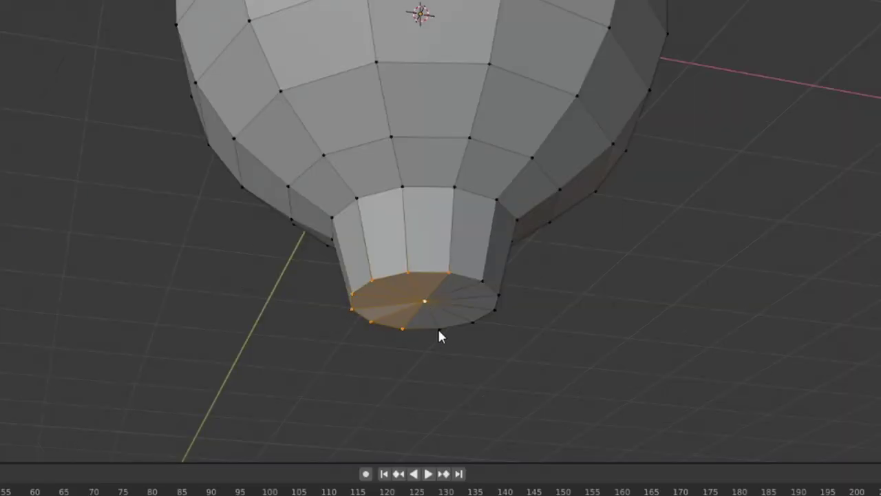
{"action": "left_click", "coordinate": [372, 378], "text": "shift"}
{"action": "key", "text": "g"}
Select the whole mesh and create a new material named Base for it
{"action": "middle_click_drag", "start_coordinate": [706, 118], "coordinate": [701, 66]}
{"action": "scroll", "coordinate": [718, 201], "scroll_direction": "down", "scroll_amount": 3}
{"action": "key", "text": "a"}
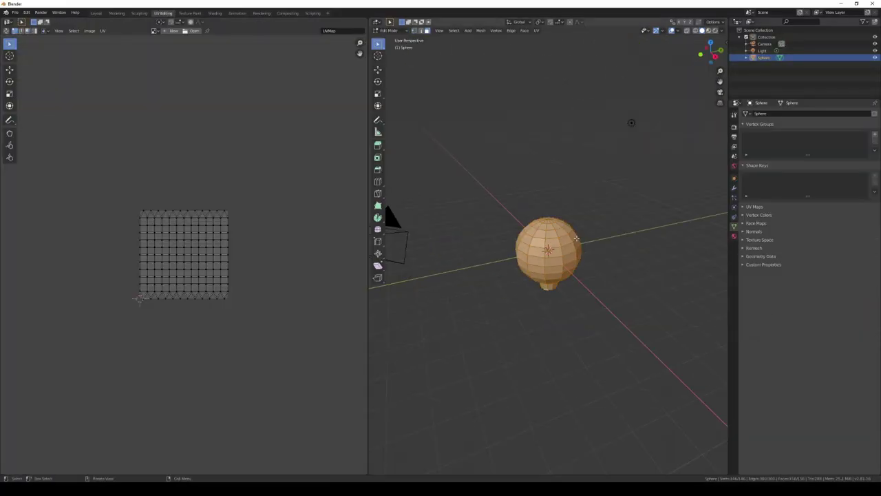
{"action": "left_click", "coordinate": [734, 236]}
{"action": "left_click", "coordinate": [784, 143]}
{"action": "double_click", "coordinate": [774, 115]}
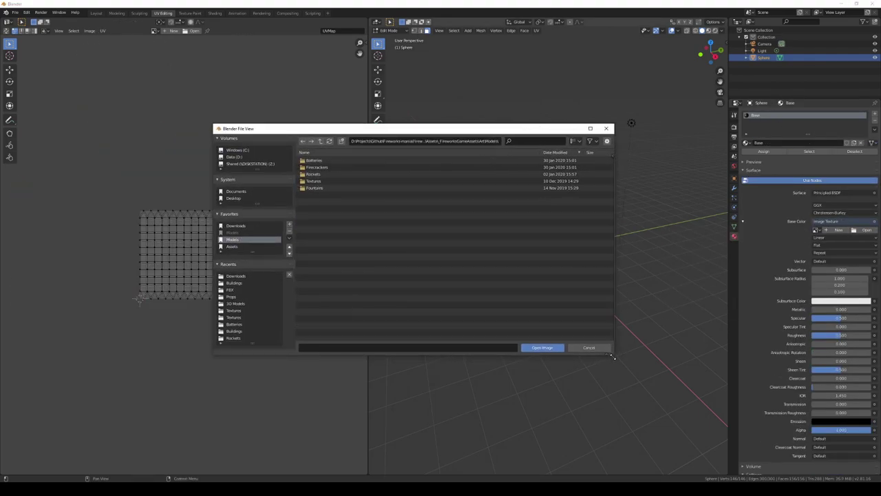
Load Fireworks_Texture_01.png from the Textures folder as the material's base colour image
{"action": "left_click_drag", "start_coordinate": [613, 357], "coordinate": [618, 357]}
{"action": "double_click", "coordinate": [311, 181]}
{"action": "left_click", "coordinate": [324, 160]}
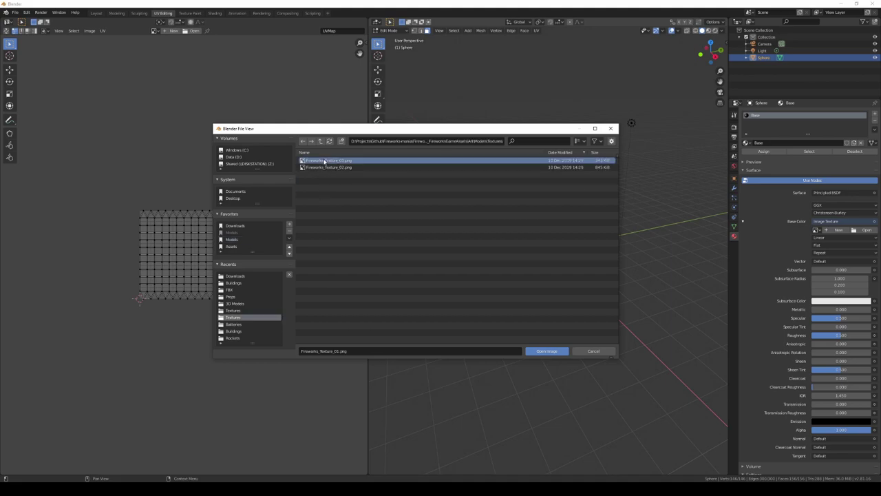
{"action": "double_click", "coordinate": [325, 161]}
Collapse the sphere's UVs and move them onto the texture's colour palette
{"action": "right_click", "coordinate": [134, 217]}
{"action": "left_click", "coordinate": [120, 307]}
{"action": "right_click", "coordinate": [137, 237]}
{"action": "left_click", "coordinate": [138, 245]}
{"action": "scroll", "coordinate": [165, 286], "scroll_direction": "up", "scroll_amount": 5}
{"action": "key", "text": "g"}
{"action": "left_click", "coordinate": [155, 268]}
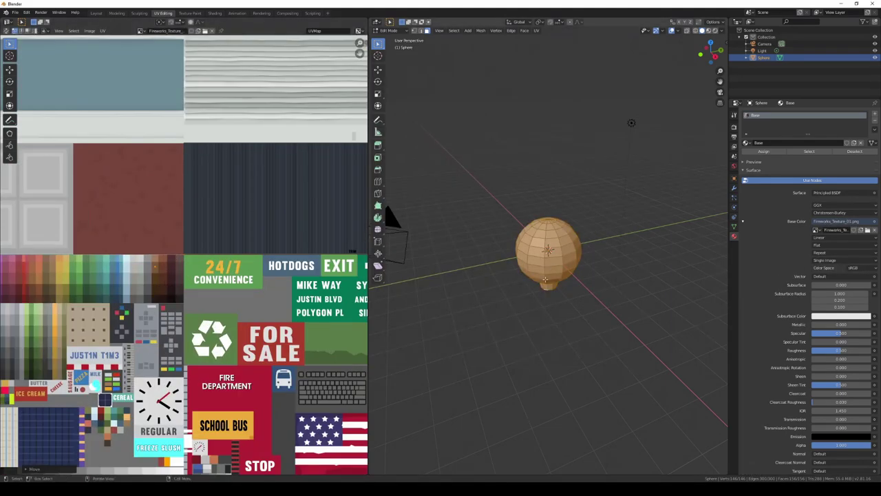
Preview the textured material on the model and adjust the UV position to give the shell a brown colour
{"action": "key", "text": "z"}
{"action": "left_click", "coordinate": [539, 316]}
{"action": "scroll", "coordinate": [584, 295], "scroll_direction": "up", "scroll_amount": 4}
{"action": "middle_click_drag", "start_coordinate": [584, 295], "coordinate": [619, 276]}
{"action": "key", "text": "g"}
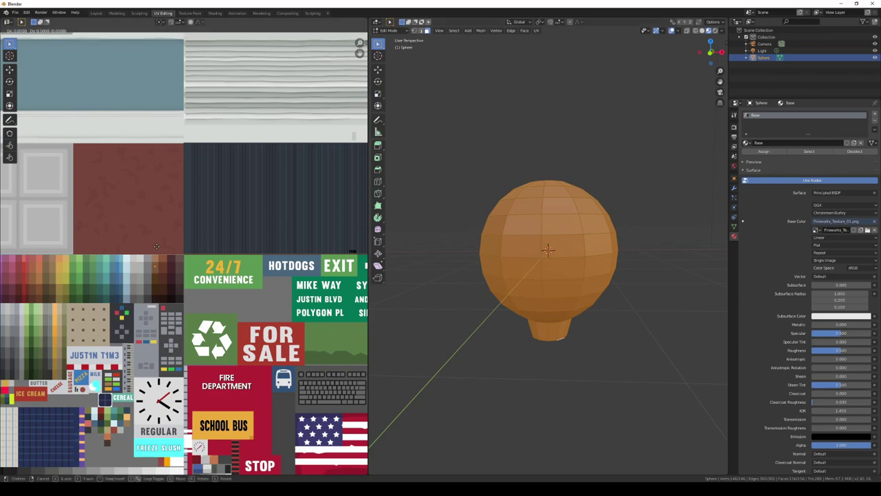
{"action": "left_click", "coordinate": [156, 247]}
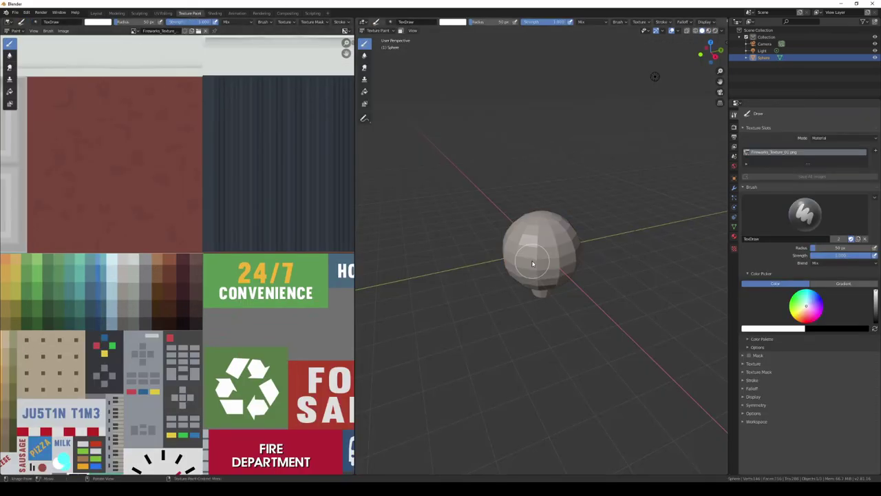
{"action": "scroll", "coordinate": [541, 246], "scroll_direction": "up", "scroll_amount": 3}
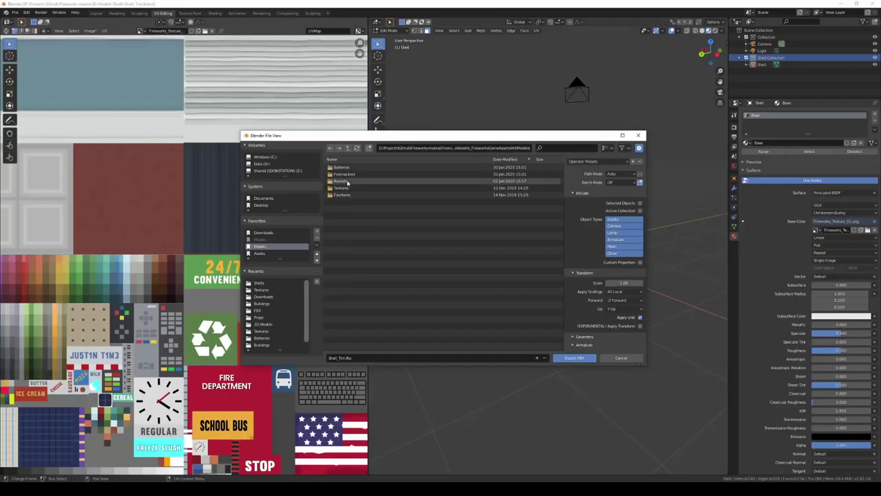
Export the finished shell as Shell_Tim.fbx into the game project's Models folder
{"action": "double_click", "coordinate": [348, 181]}
{"action": "left_click", "coordinate": [574, 357]}
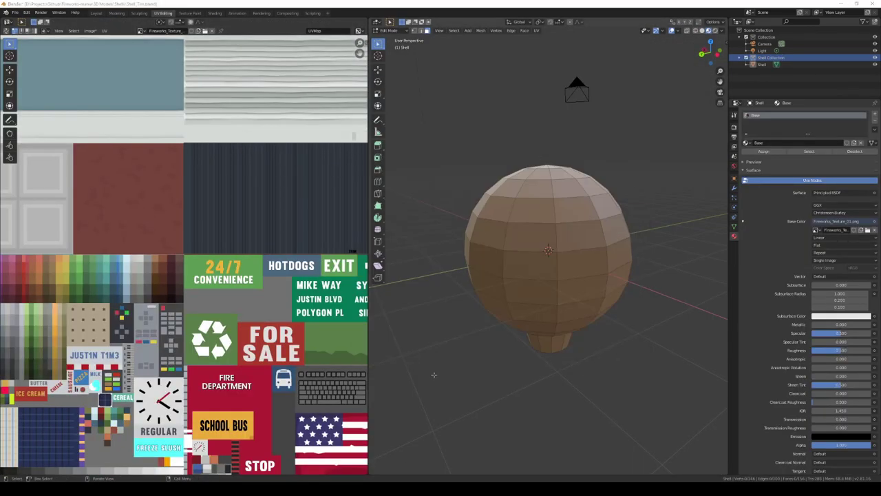
{"action": "left_click", "coordinate": [15, 13]}
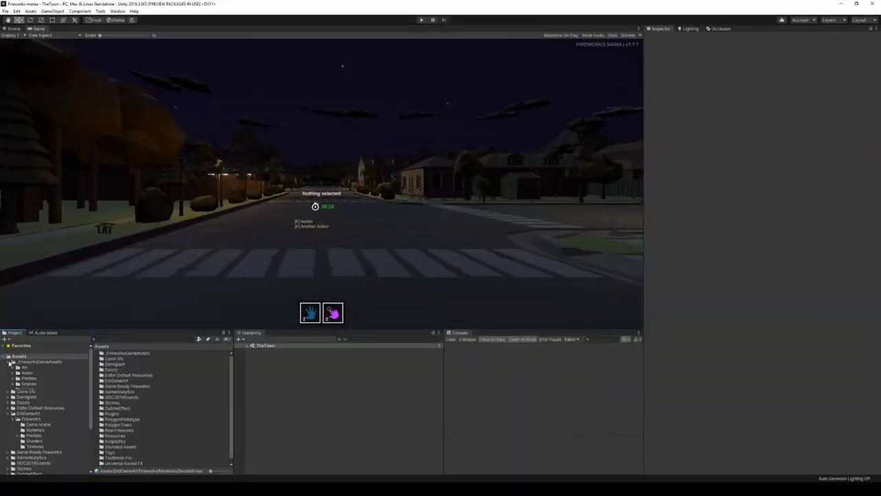
Switch to Unity, find Shell_Tim in the Shells model folder and place it on the road in TheTown scene
{"action": "left_click", "coordinate": [37, 417]}
{"action": "left_click", "coordinate": [114, 359]}
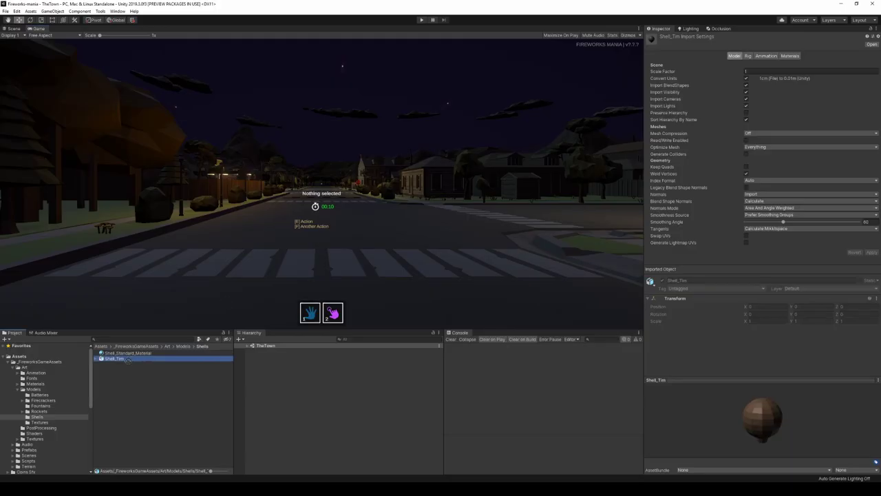
{"action": "left_click", "coordinate": [14, 29]}
{"action": "right_click_drag", "start_coordinate": [275, 172], "coordinate": [330, 141]}
{"action": "left_click_drag", "start_coordinate": [116, 359], "coordinate": [239, 262]}
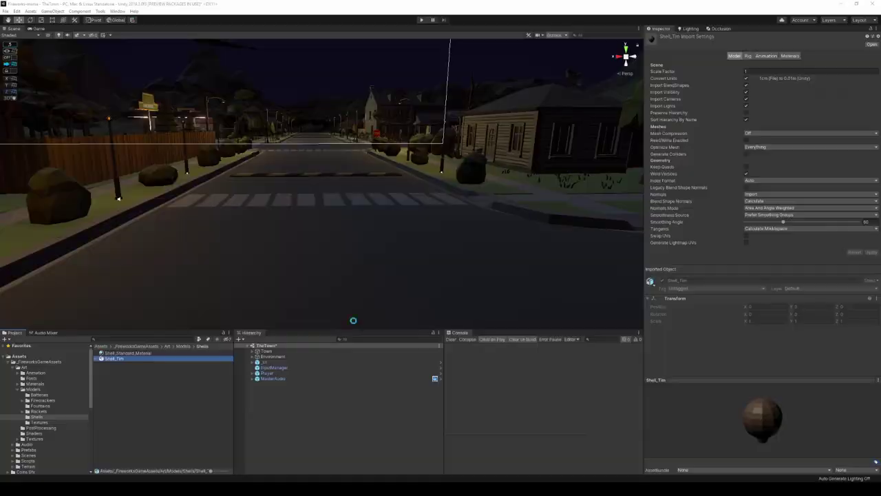
Play the scene, walk around the shell to judge its size, and stop playback
{"action": "key", "text": "ctrl+p"}
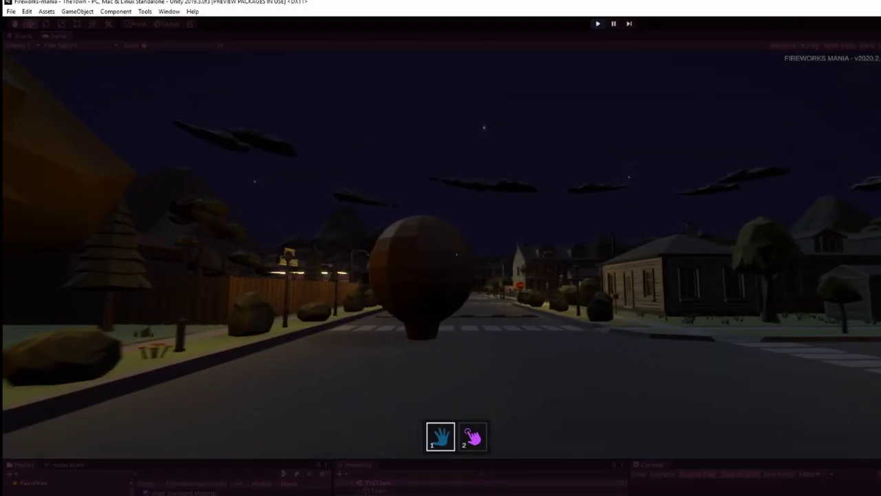
{"action": "key", "text": "w"}
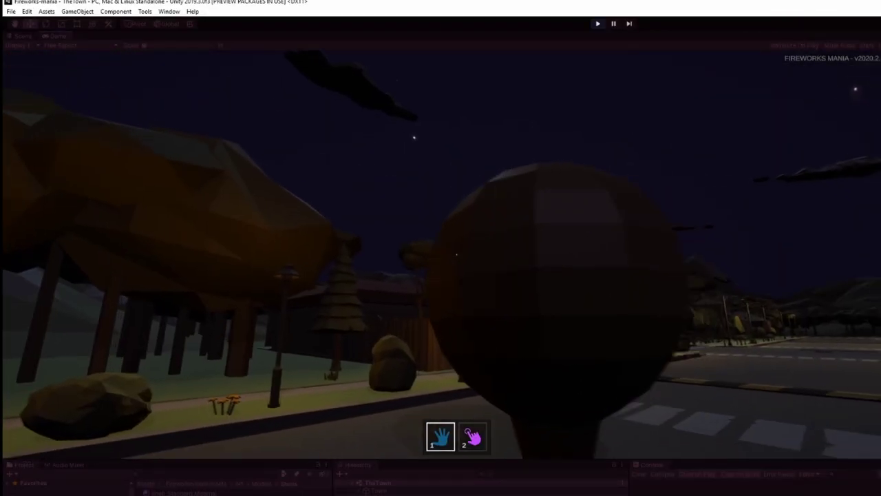
{"action": "key", "text": "s"}
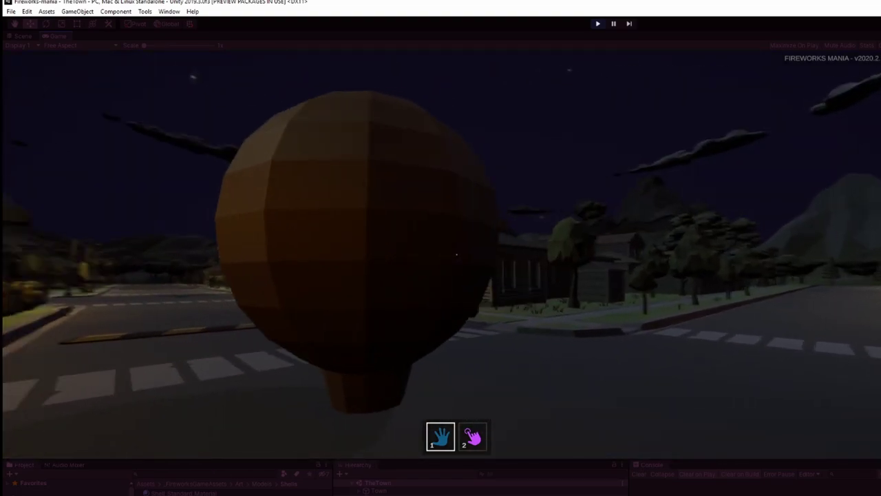
{"action": "key", "text": "Escape"}
{"action": "left_click", "coordinate": [597, 24]}
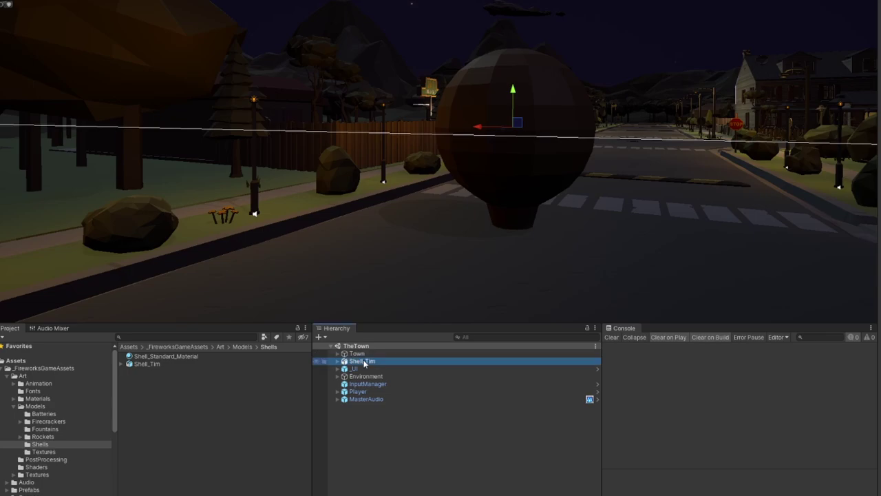
Remove Shell_Tim from TheTown scene and duplicate RocketSlammerPrefab in the Fireworks prefab folder
{"action": "left_click", "coordinate": [6, 375]}
{"action": "left_click", "coordinate": [7, 390]}
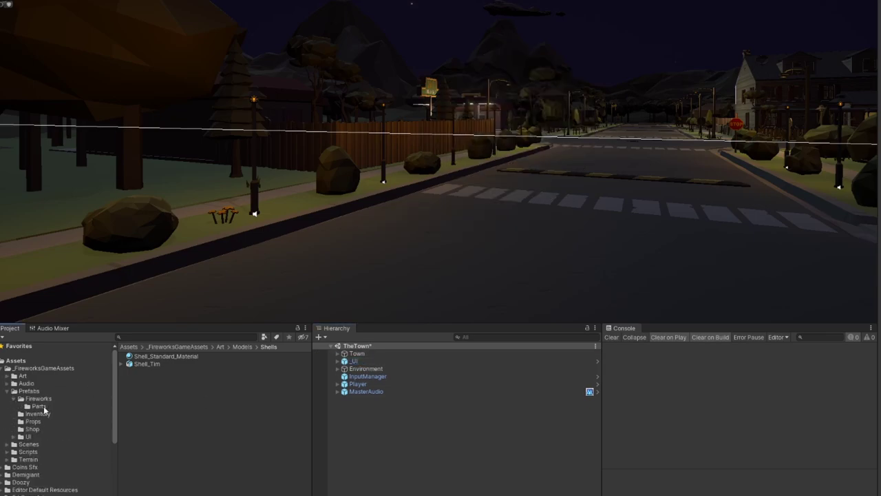
{"action": "left_click", "coordinate": [38, 398]}
{"action": "left_click", "coordinate": [178, 411]}
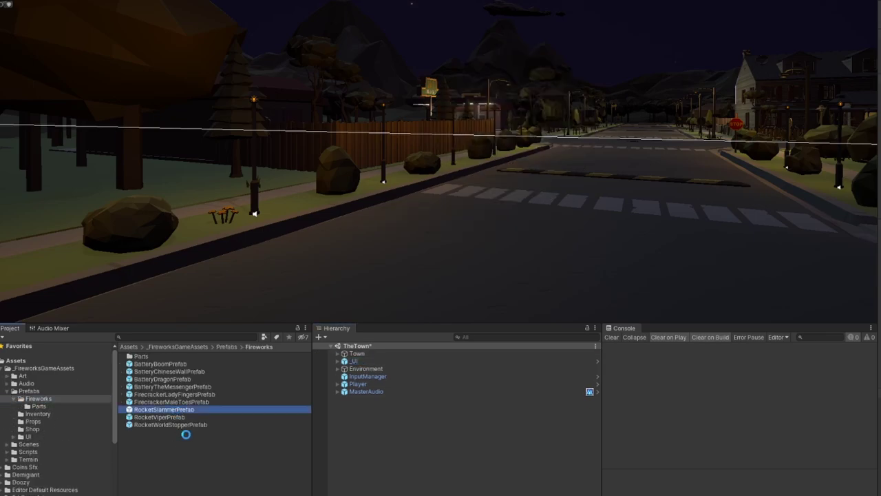
Rename the duplicated rocket prefab as ShellTimPrefab
{"action": "type", "text": "llTimmerPrefab 1"}
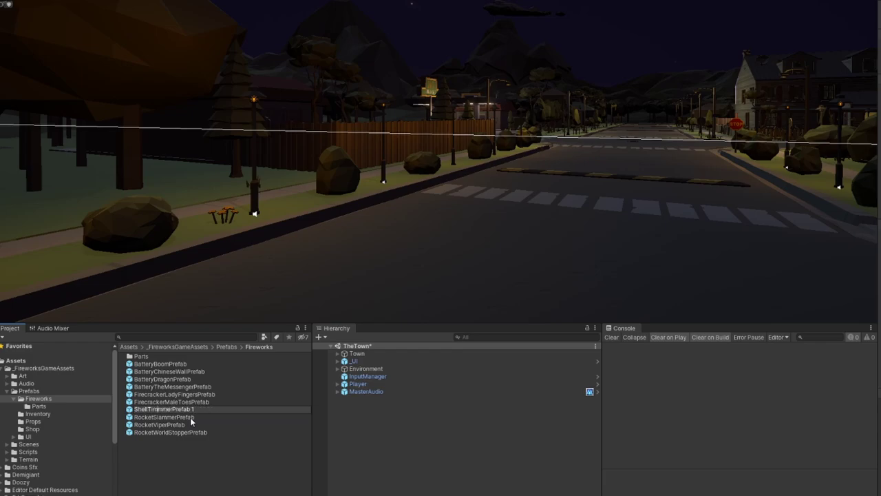
{"action": "key", "text": "Delete"}
{"action": "key", "text": "Delete"}
{"action": "key", "text": "Delete"}
{"action": "key", "text": "Delete"}
{"action": "key", "text": "End"}
{"action": "key", "text": "BackSpace"}
{"action": "key", "text": "BackSpace"}
{"action": "key", "text": "Return"}
Open ShellTimPrefab for editing and add the Shell_Tim model from the Shells folder under its Model object
{"action": "double_click", "coordinate": [162, 432]}
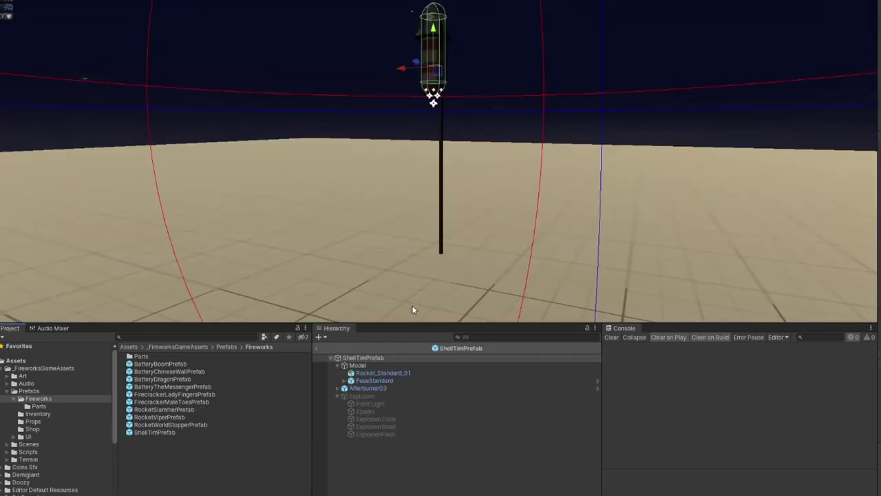
{"action": "left_click", "coordinate": [379, 365]}
{"action": "left_click", "coordinate": [13, 399]}
{"action": "left_click", "coordinate": [7, 376]}
{"action": "left_click", "coordinate": [37, 444]}
{"action": "left_click_drag", "start_coordinate": [148, 365], "coordinate": [372, 376]}
Remove the Rocket_Standard_01 object from under Model, keeping the Shell_Tim model
{"action": "left_click", "coordinate": [388, 373]}
{"action": "key", "text": "Delete"}
{"action": "key", "text": "ctrl+z"}
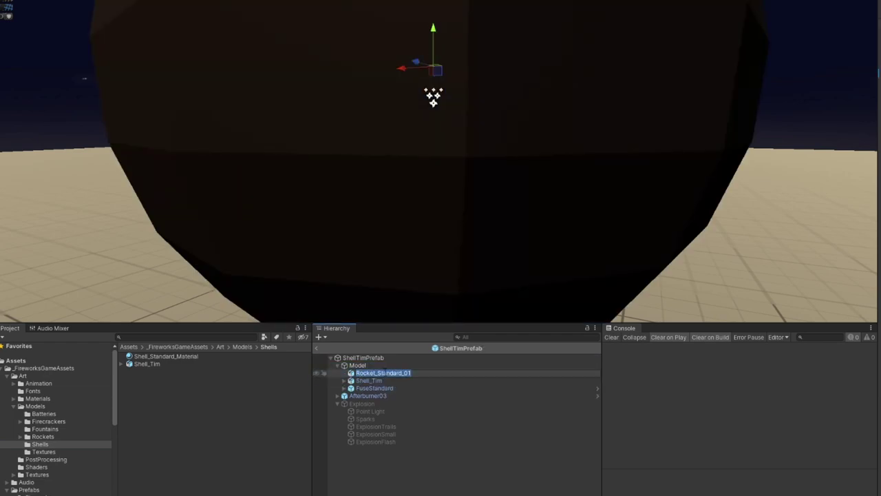
{"action": "left_click", "coordinate": [383, 380]}
{"action": "left_click", "coordinate": [384, 374]}
{"action": "key", "text": "Delete"}
{"action": "left_click", "coordinate": [383, 374]}
Raise the Shell_Tim model to about 0.303 on the Y axis
{"action": "right_click_drag", "start_coordinate": [489, 210], "coordinate": [515, 230]}
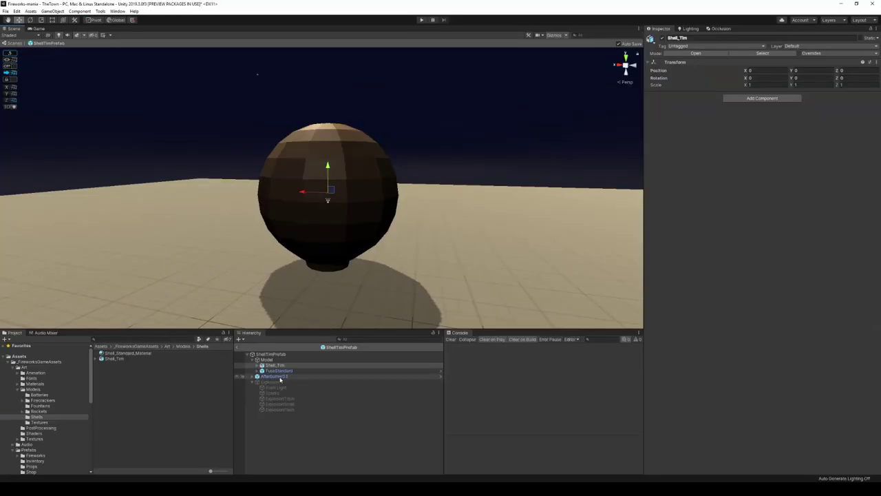
{"action": "left_click", "coordinate": [277, 365]}
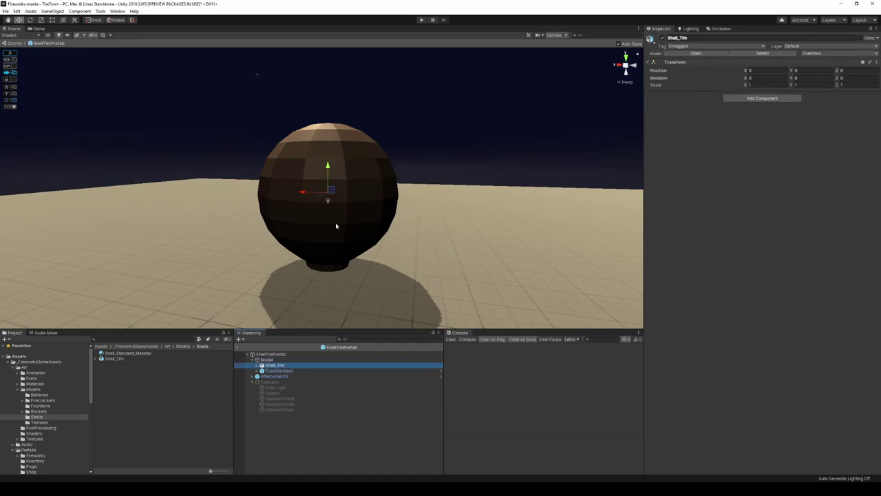
{"action": "left_click_drag", "start_coordinate": [335, 172], "coordinate": [336, 159]}
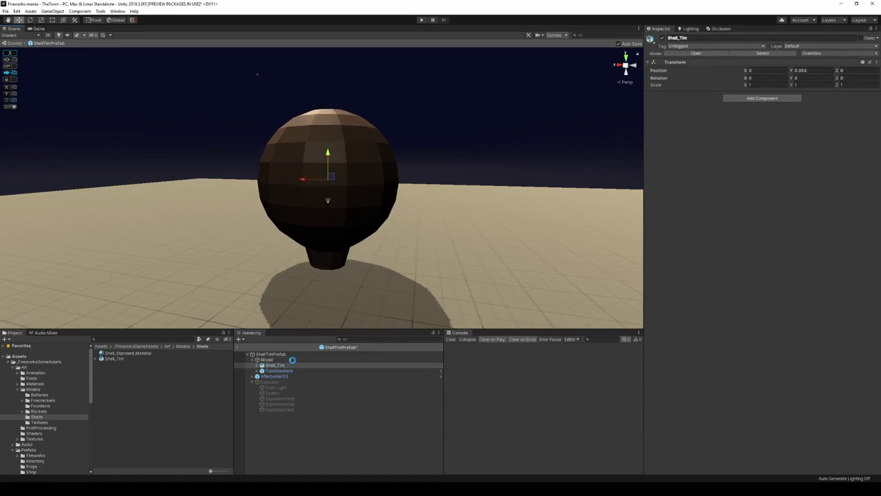
Select the ShellTimPrefab root, review its components, and look up 2500 pounds in kg with a web search
{"action": "left_click", "coordinate": [292, 359]}
{"action": "left_click", "coordinate": [282, 354]}
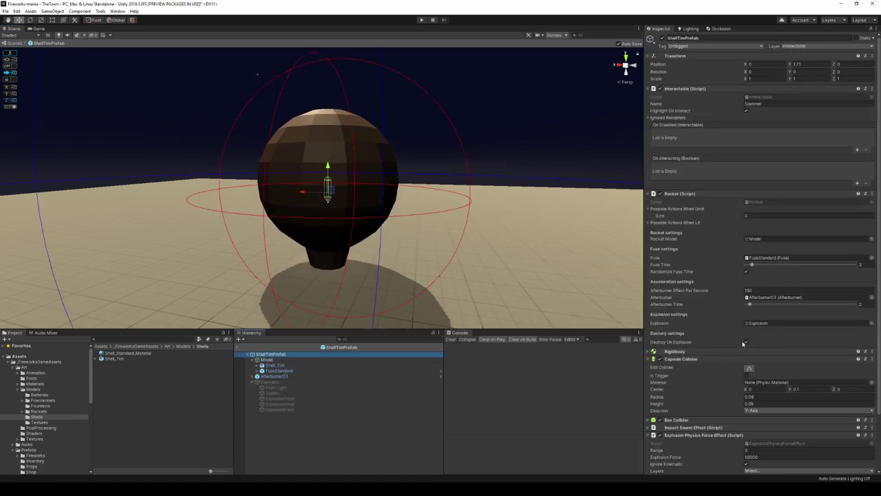
{"action": "scroll", "coordinate": [696, 332], "scroll_direction": "down", "scroll_amount": 5}
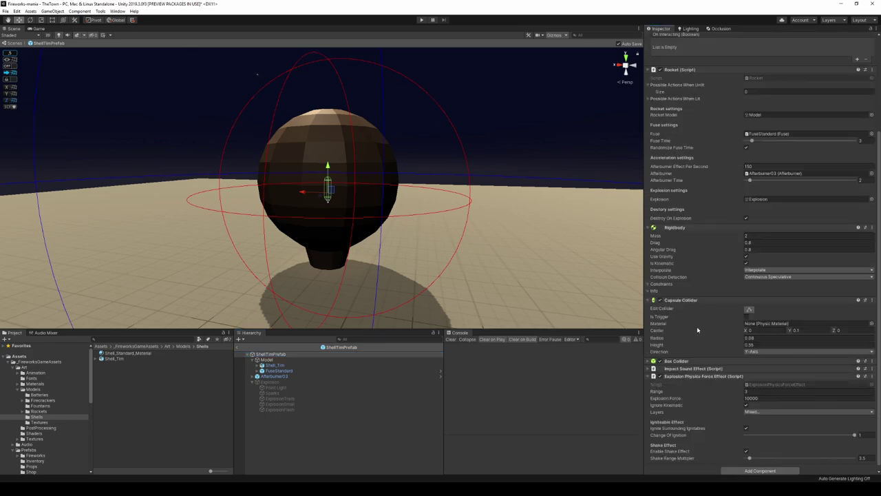
{"action": "scroll", "coordinate": [758, 288], "scroll_direction": "up", "scroll_amount": 3}
{"action": "type", "text": "25"}
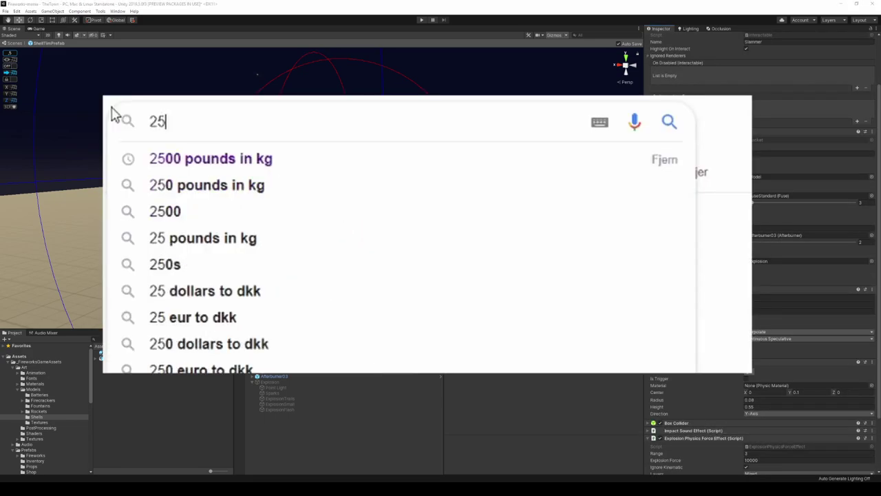
{"action": "type", "text": "00 pounds in kg"}
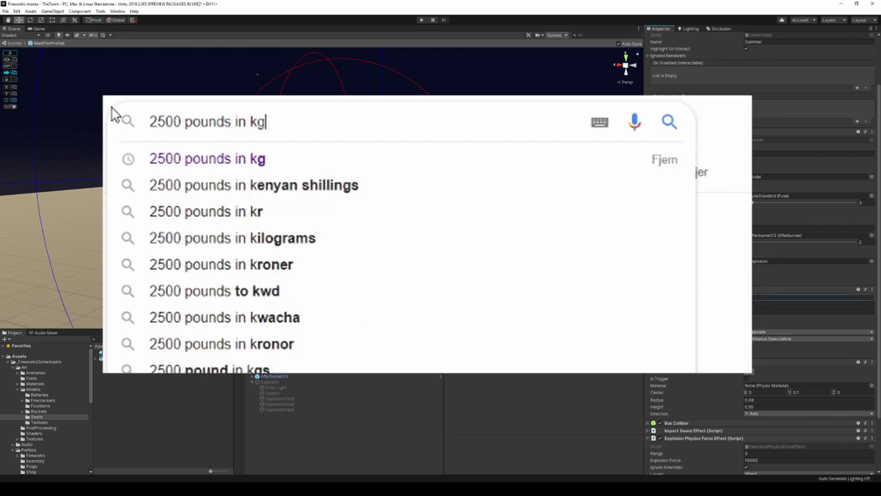
{"action": "key", "text": "Return"}
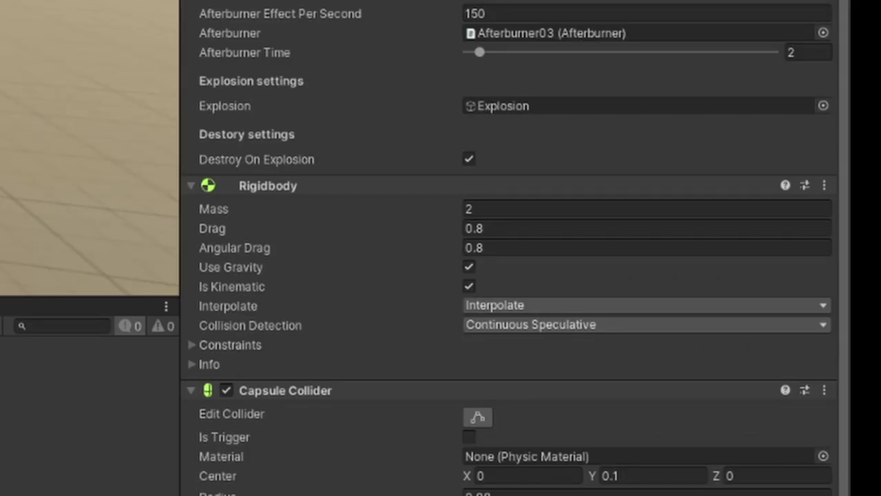
Set the prefab's Rigidbody mass to 1200
{"action": "left_click", "coordinate": [547, 214]}
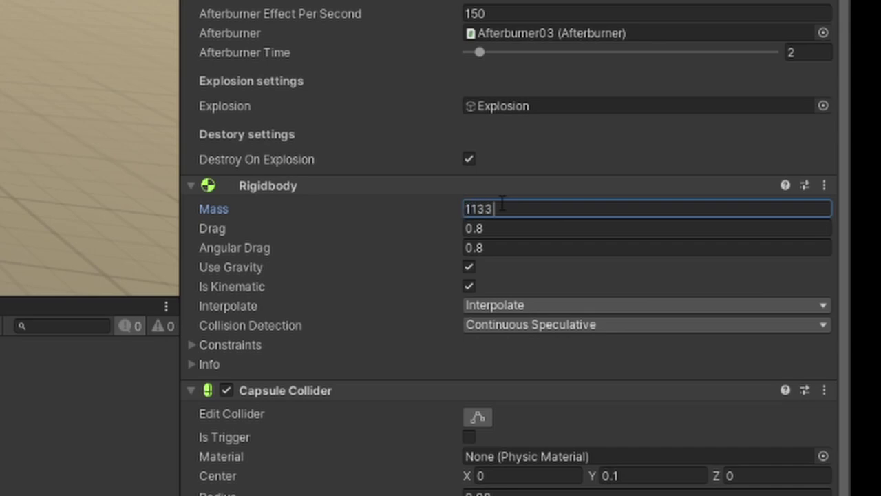
{"action": "type", "text": "1"}
{"action": "type", "text": "200"}
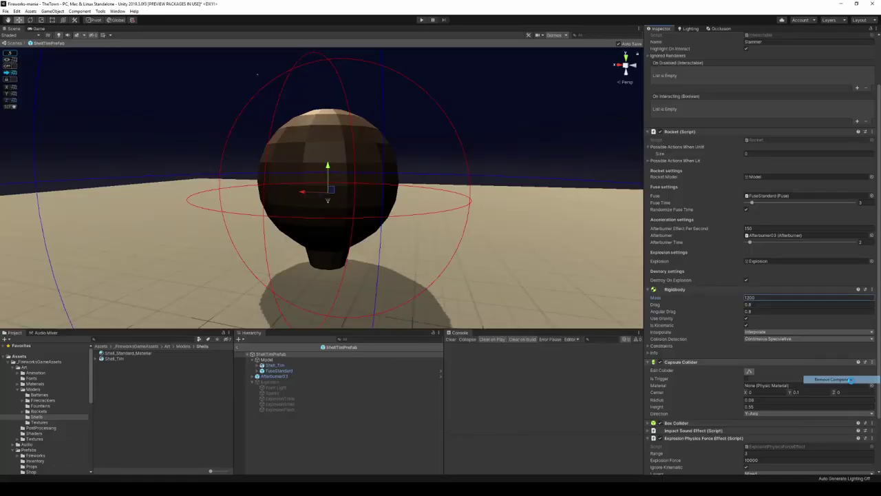
Add a Sphere Collider to Shell_Tim and enlarge its radius to about 1.6 to match the round body
{"action": "left_click", "coordinate": [274, 365]}
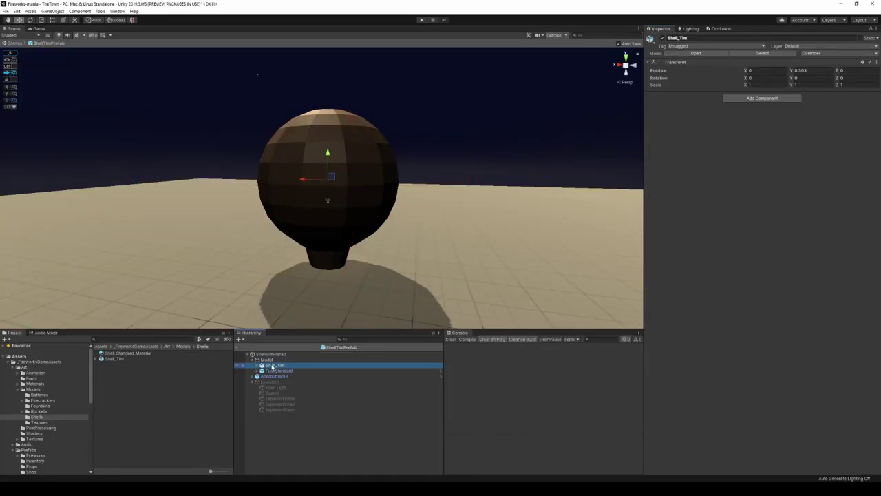
{"action": "left_click", "coordinate": [757, 98]}
{"action": "type", "text": "co"}
{"action": "key", "text": "Down"}
{"action": "key", "text": "Down"}
{"action": "key", "text": "Down"}
{"action": "key", "text": "Down"}
{"action": "key", "text": "Down"}
{"action": "key", "text": "Down"}
{"action": "key", "text": "Down"}
{"action": "key", "text": "Down"}
{"action": "key", "text": "Down"}
{"action": "key", "text": "Down"}
{"action": "key", "text": "Return"}
{"action": "left_click_drag", "start_coordinate": [740, 133], "coordinate": [761, 133]}
{"action": "right_click_drag", "start_coordinate": [467, 184], "coordinate": [400, 204]}
{"action": "left_click_drag", "start_coordinate": [400, 204], "coordinate": [406, 217], "text": "alt"}
Fit a Box Collider of about 0.77 × 0.44 × 0.71 around the neck at the shell's base
{"action": "left_click", "coordinate": [772, 146]}
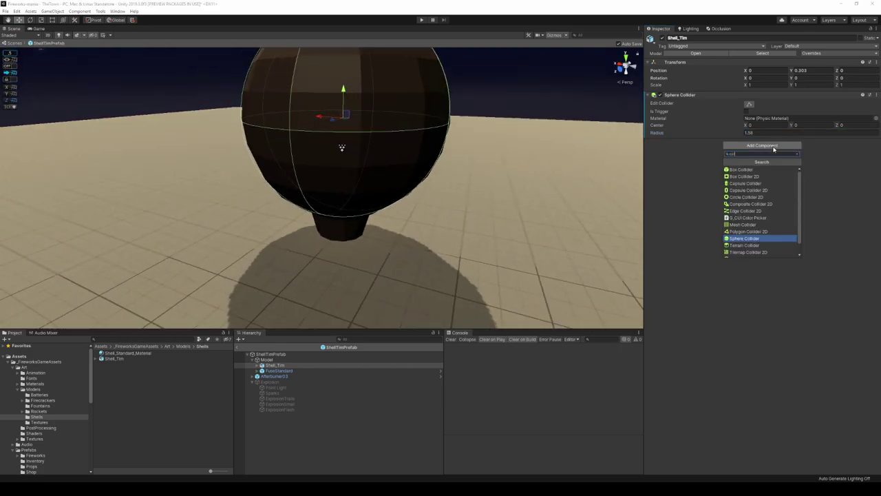
{"action": "key", "text": "Escape"}
{"action": "scroll", "coordinate": [322, 179], "scroll_direction": "down", "scroll_amount": 3}
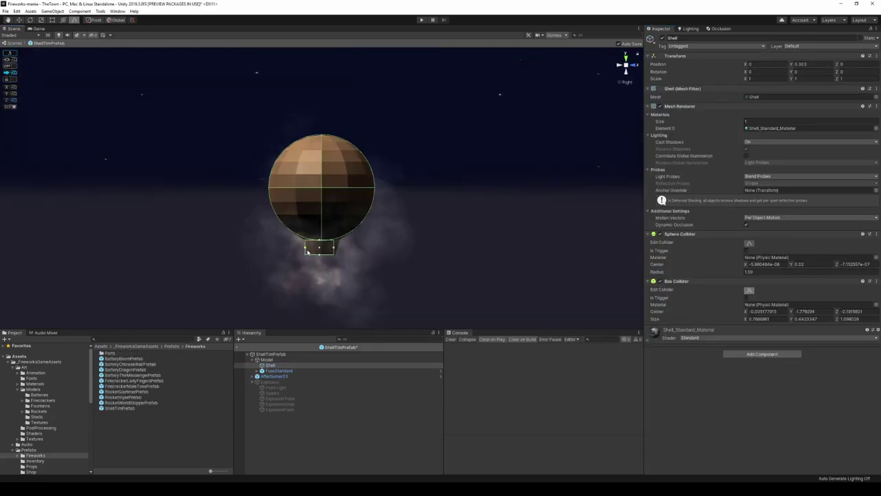
{"action": "left_click", "coordinate": [634, 66]}
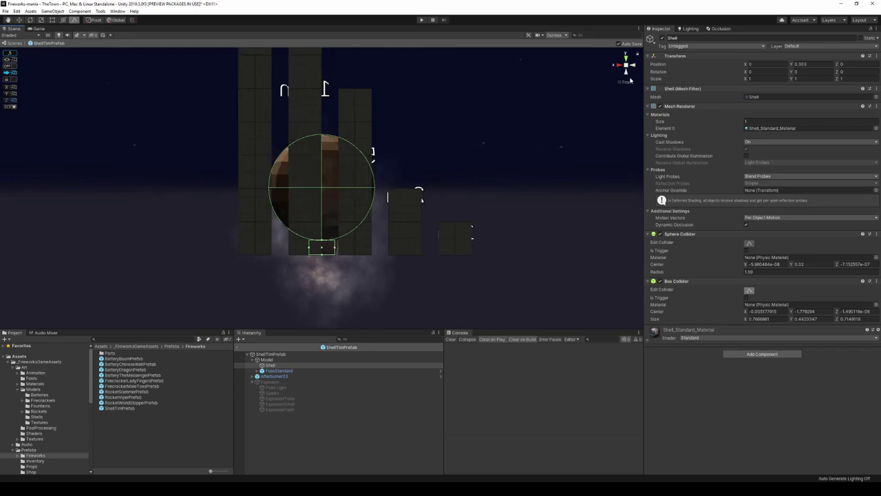
{"action": "left_click", "coordinate": [622, 84]}
{"action": "right_click_drag", "start_coordinate": [510, 159], "coordinate": [516, 169]}
{"action": "left_click_drag", "start_coordinate": [516, 168], "coordinate": [603, 152], "text": "alt"}
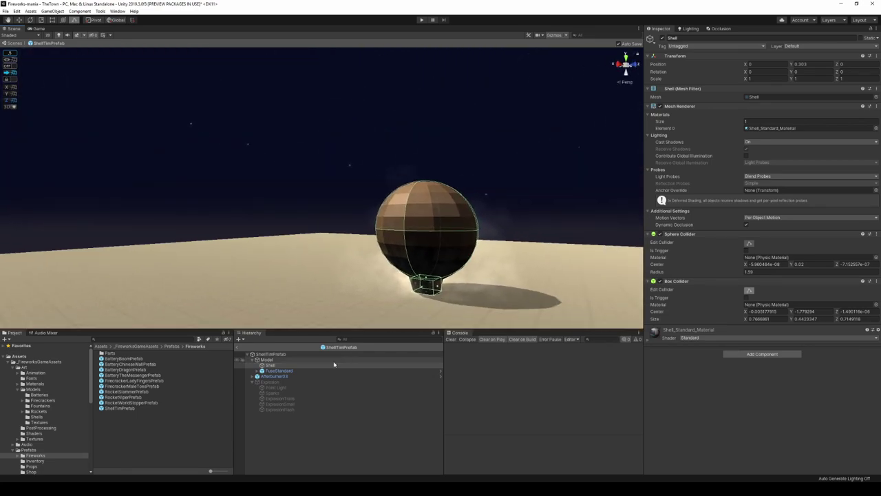
Set the Interactable script's name on the ShellTimPrefab root to "Tim"
{"action": "left_click", "coordinate": [266, 355]}
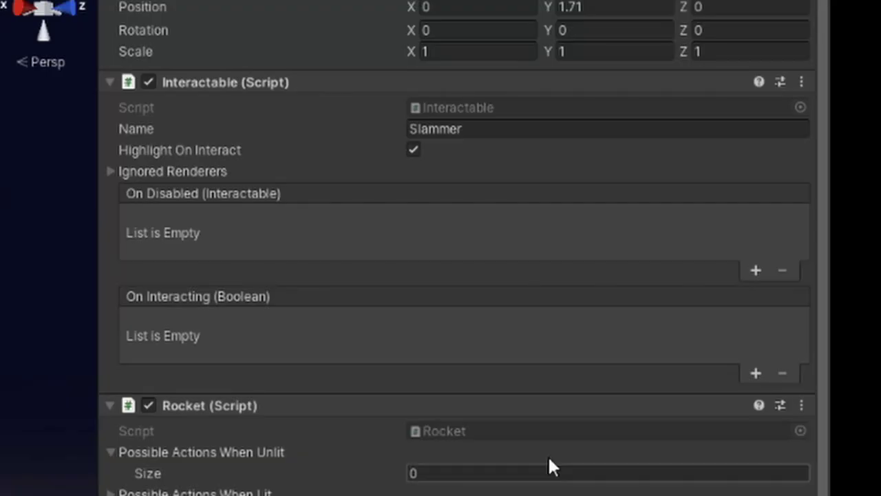
{"action": "left_click", "coordinate": [444, 129]}
{"action": "type", "text": "Tim"}
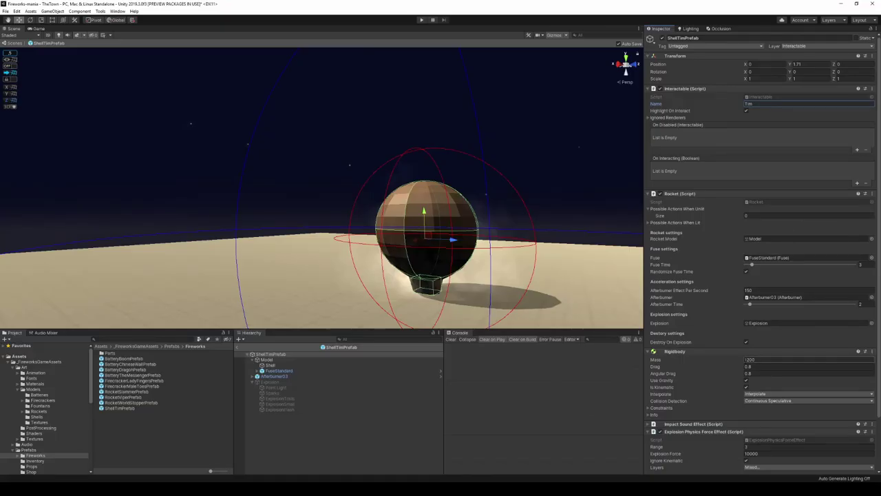
Set the Explosion Physics Force Effect's range to 15 and its explosion force to 50000
{"action": "scroll", "coordinate": [779, 396], "scroll_direction": "down", "scroll_amount": 5}
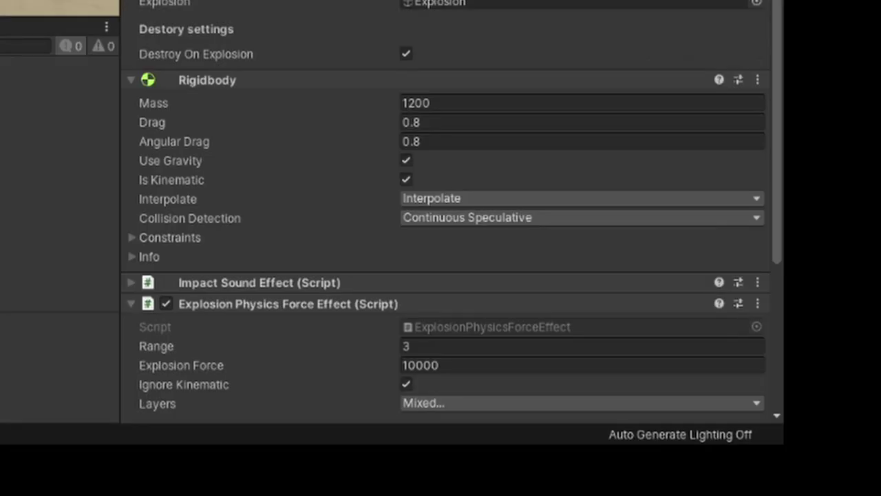
{"action": "scroll", "coordinate": [500, 84], "scroll_direction": "down", "scroll_amount": 3}
{"action": "left_click", "coordinate": [132, 113]}
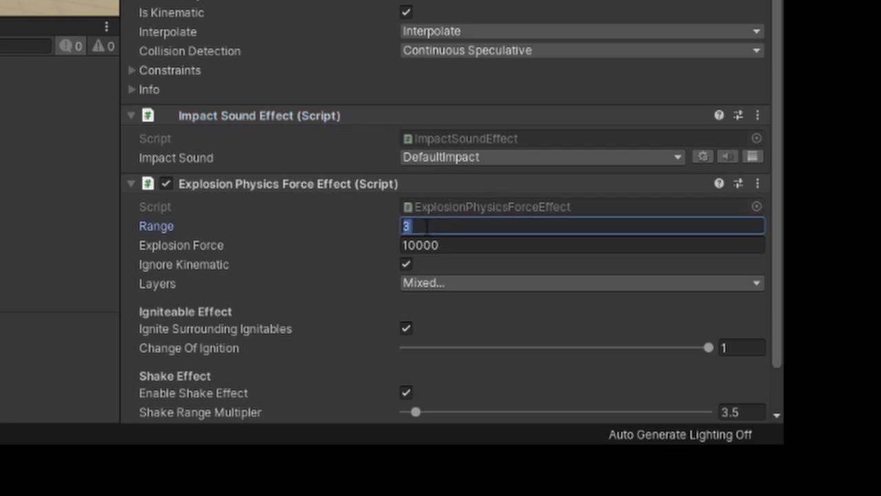
{"action": "type", "text": "15"}
{"action": "left_click", "coordinate": [458, 245]}
{"action": "type", "text": "50"}
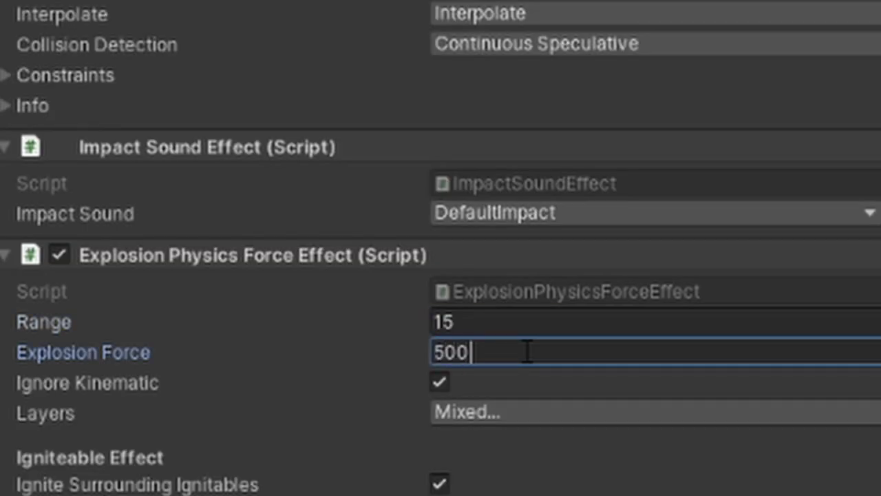
Set the Shake Range Multiplier to 7 and check the enlarged shake radius around the shell
{"action": "scroll", "coordinate": [527, 357], "scroll_direction": "down", "scroll_amount": 2}
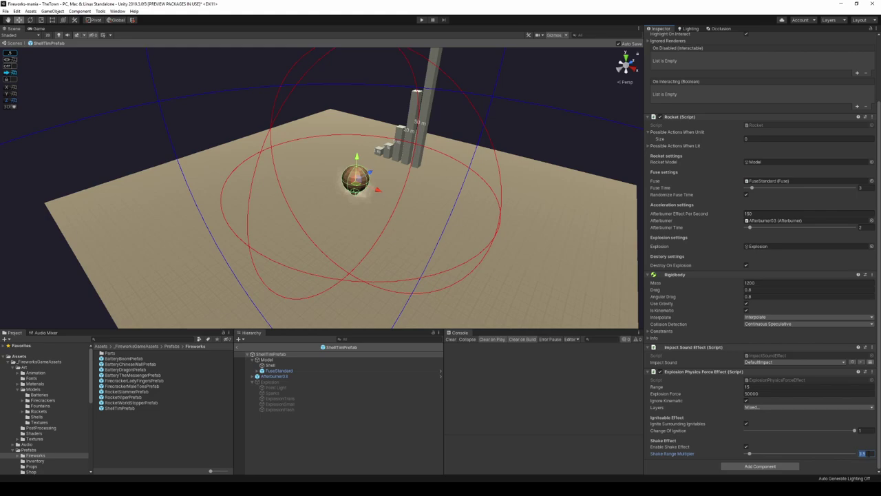
{"action": "scroll", "coordinate": [507, 252], "scroll_direction": "down", "scroll_amount": 10}
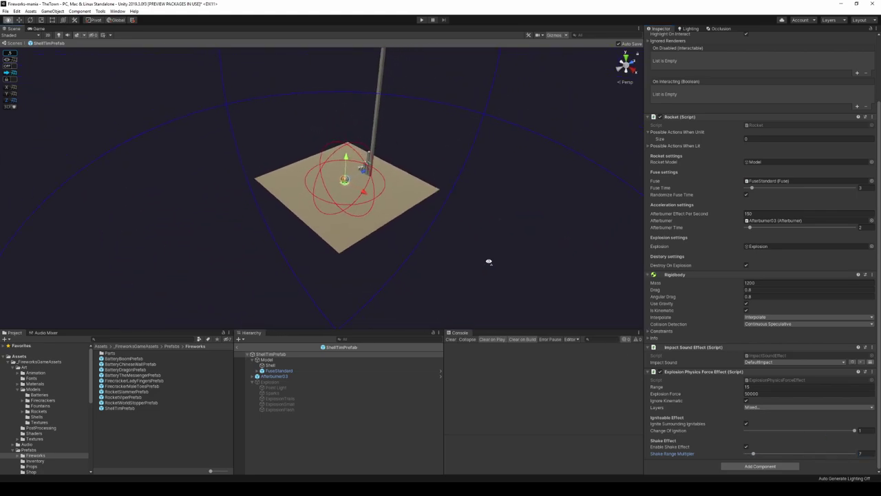
{"action": "scroll", "coordinate": [490, 260], "scroll_direction": "up", "scroll_amount": 2}
{"action": "scroll", "coordinate": [504, 257], "scroll_direction": "up", "scroll_amount": 10}
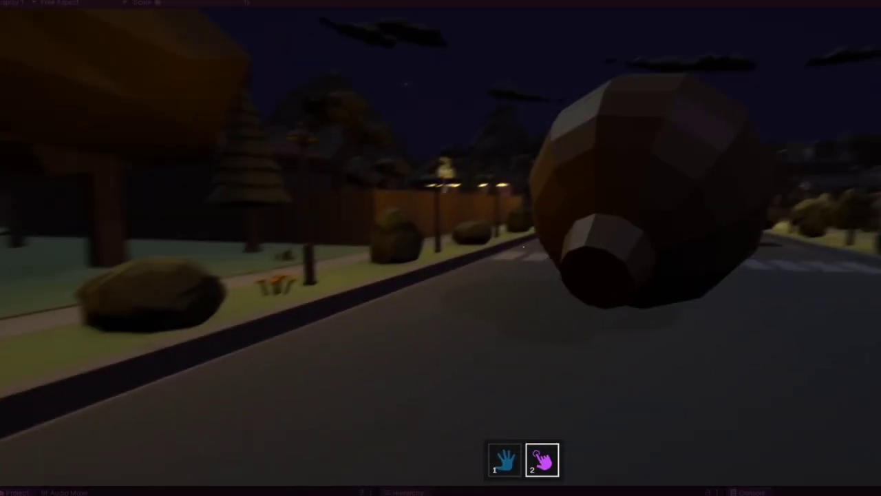
Test the shell in the playing scene by walking up to it, lighting its fuse and backing away, and stop playback
{"action": "key", "text": "w"}
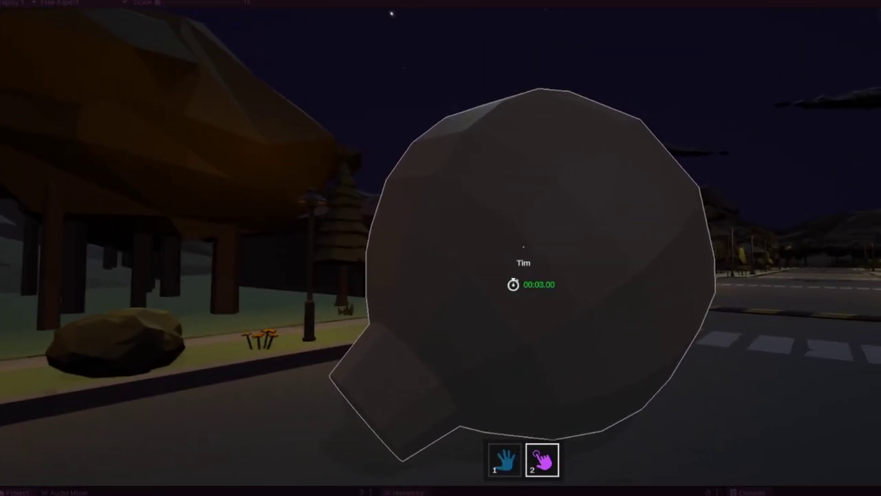
{"action": "key", "text": "s"}
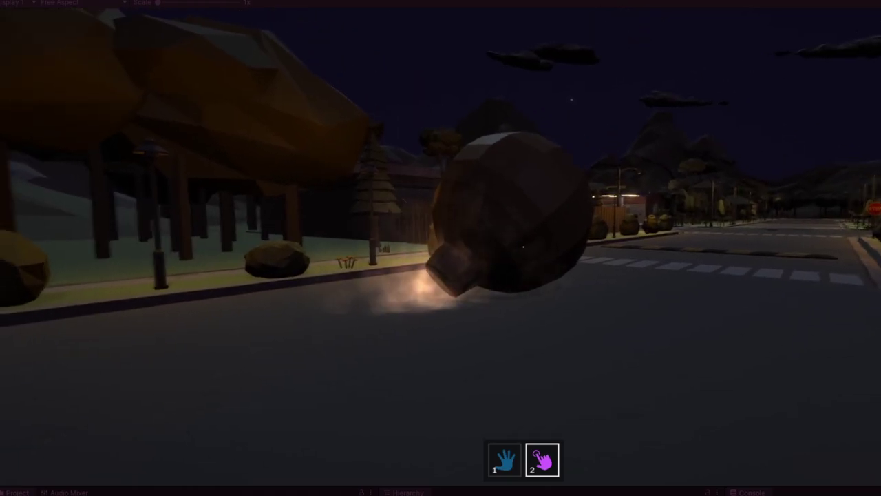
{"action": "key", "text": "Escape"}
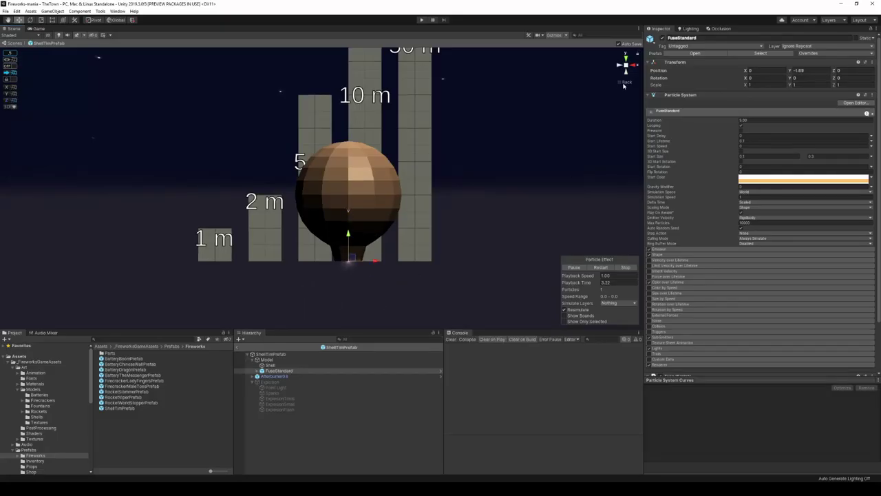
Move FuseStandard to the rim of the shell's base, at about -0.471 on the Z axis
{"action": "left_click", "coordinate": [624, 86]}
{"action": "key", "text": "w"}
{"action": "right_click_drag", "start_coordinate": [599, 112], "coordinate": [506, 183]}
{"action": "left_click", "coordinate": [285, 372]}
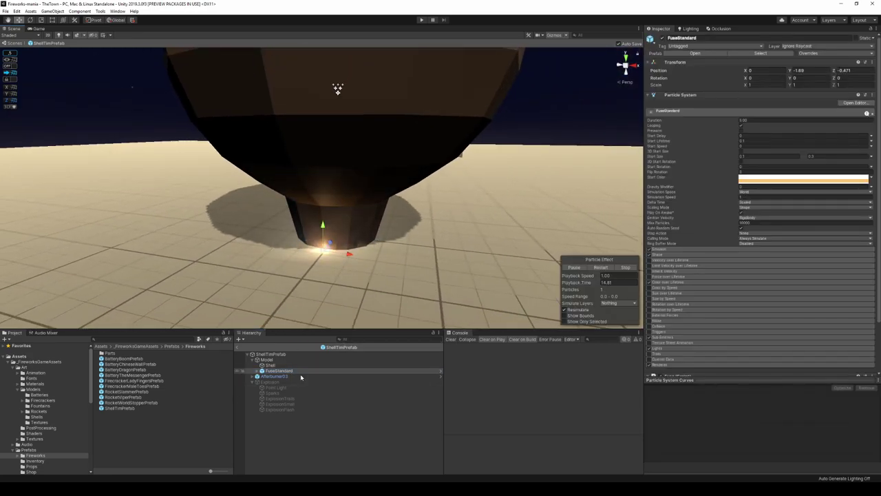
Widen Afterburner03's emission shape radius to span the shell's base opening and raise the emitter to about Y -1.69
{"action": "left_click", "coordinate": [271, 354]}
{"action": "key", "text": "f"}
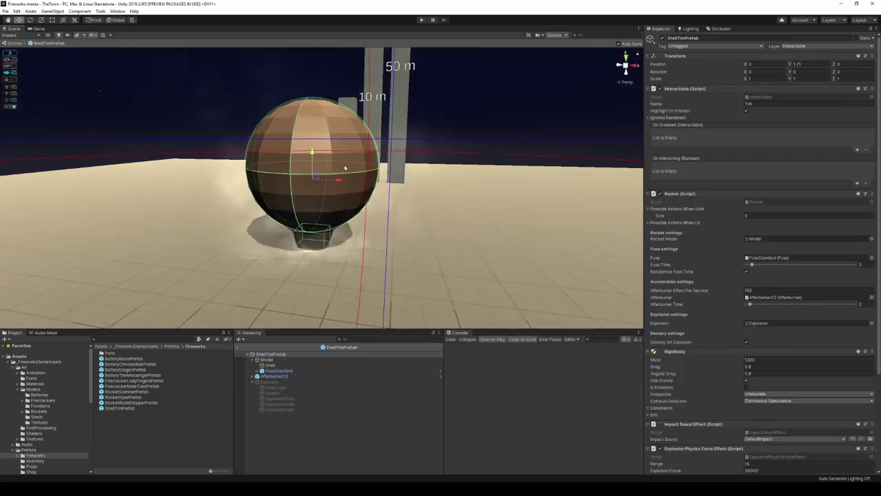
{"action": "double_click", "coordinate": [275, 377]}
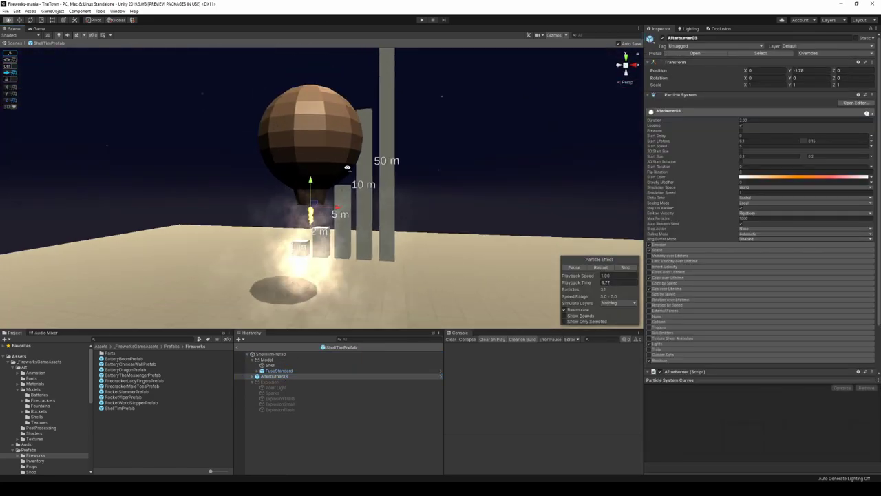
{"action": "left_click", "coordinate": [660, 251]}
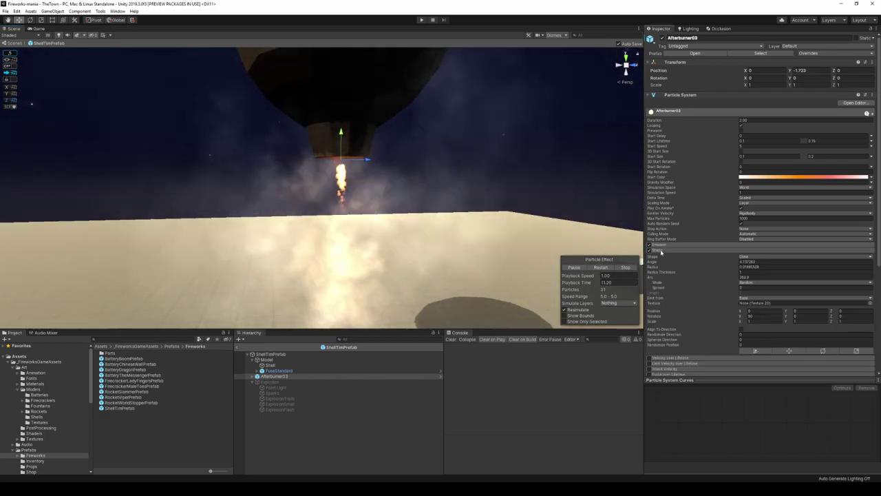
{"action": "left_click_drag", "start_coordinate": [737, 268], "coordinate": [744, 269]}
{"action": "right_click_drag", "start_coordinate": [458, 193], "coordinate": [531, 209]}
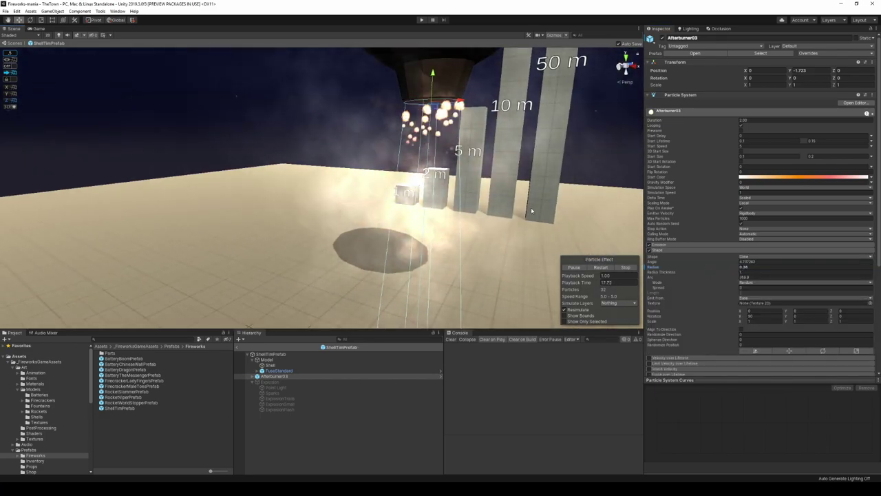
{"action": "left_click_drag", "start_coordinate": [433, 76], "coordinate": [433, 71]}
{"action": "right_click_drag", "start_coordinate": [510, 165], "coordinate": [524, 181]}
Set the Afterburner03 particles' start size to a range from 1 to 1.5
{"action": "left_click", "coordinate": [750, 156]}
{"action": "type", "text": "1"}
{"action": "key", "text": "Tab"}
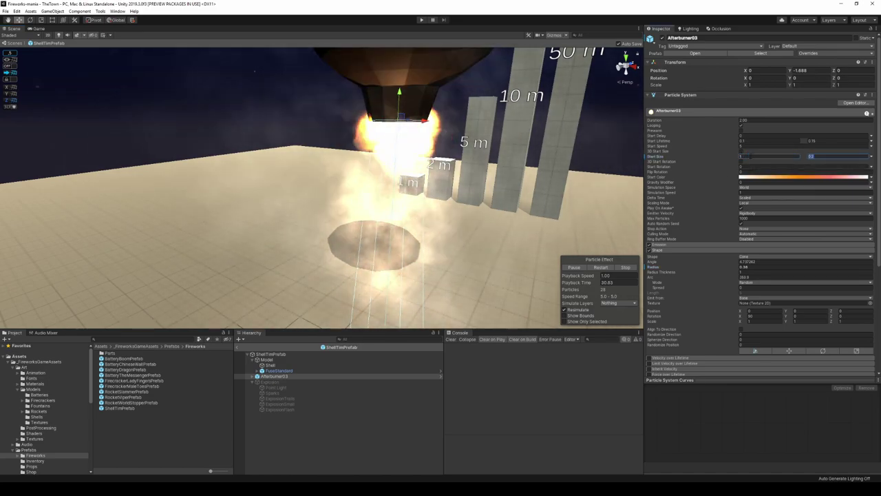
{"action": "type", "text": "1.5"}
Set the Afterburner03 particles' start lifetime to a range from 1 to 1.5 and their minimum start size to 0.5
{"action": "left_click", "coordinate": [749, 141]}
{"action": "type", "text": "1"}
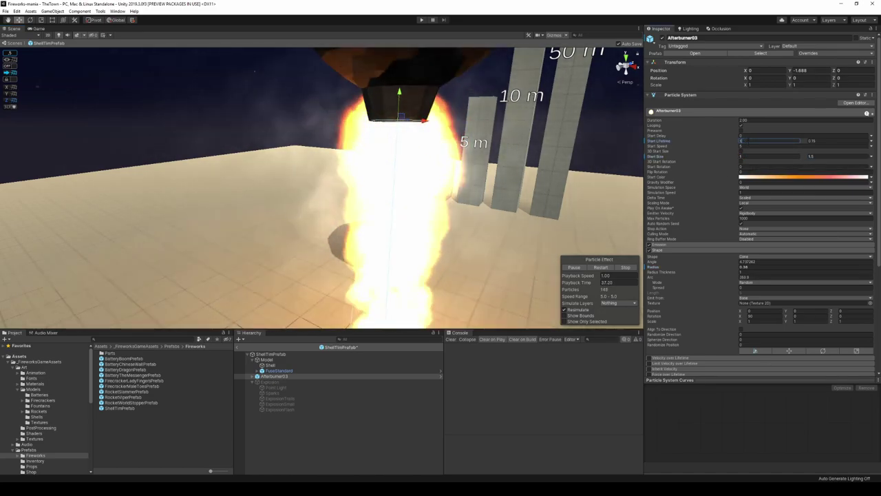
{"action": "key", "text": "Tab"}
{"action": "type", "text": "1.5"}
{"action": "left_click", "coordinate": [749, 156]}
{"action": "type", "text": "0.5"}
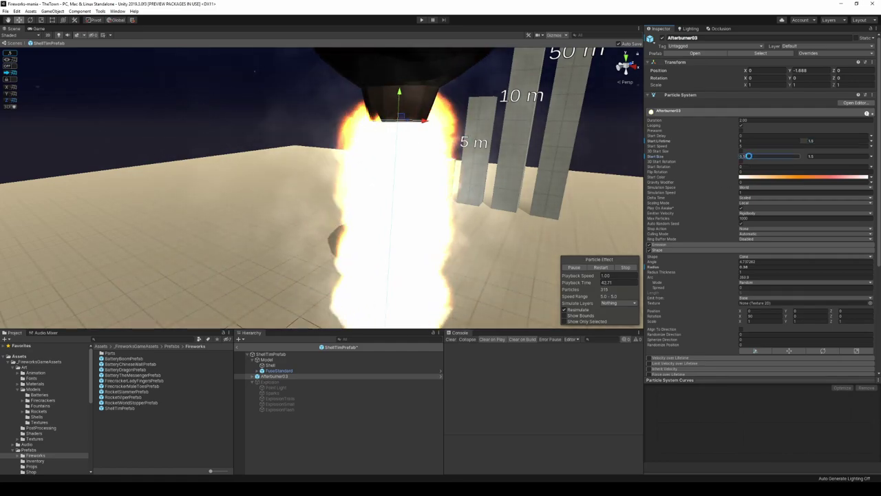
Set the Afterburner03 particles' maximum start size to 1 and check the flame around the shell's base
{"action": "left_click", "coordinate": [818, 157]}
{"action": "type", "text": "1"}
{"action": "left_click_drag", "start_coordinate": [549, 155], "coordinate": [519, 162], "text": "alt"}
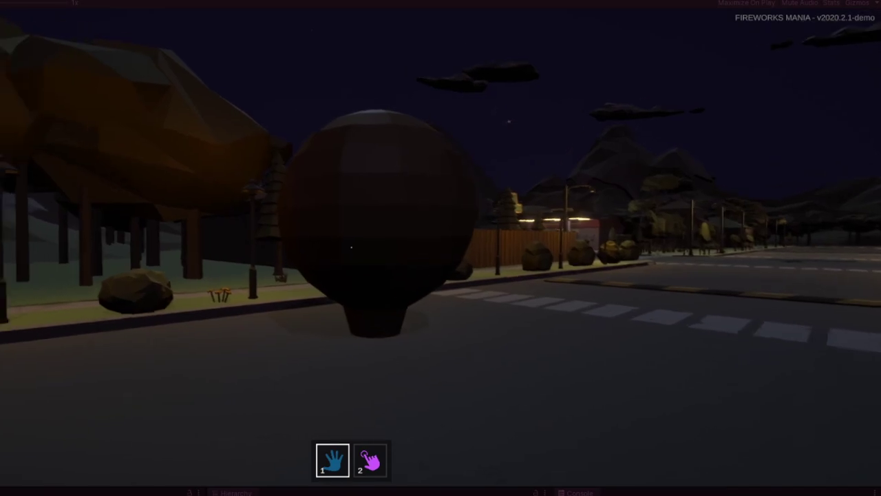
Test the shell in play mode by grabbing it with the physics tool, and bring up the in-game menu
{"action": "key", "text": "2"}
{"action": "left_click", "coordinate": [351, 247]}
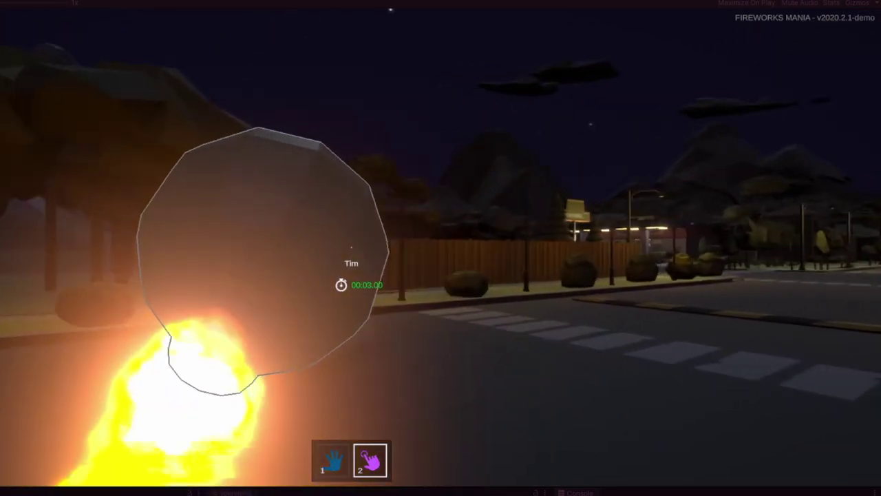
{"action": "key", "text": "Escape"}
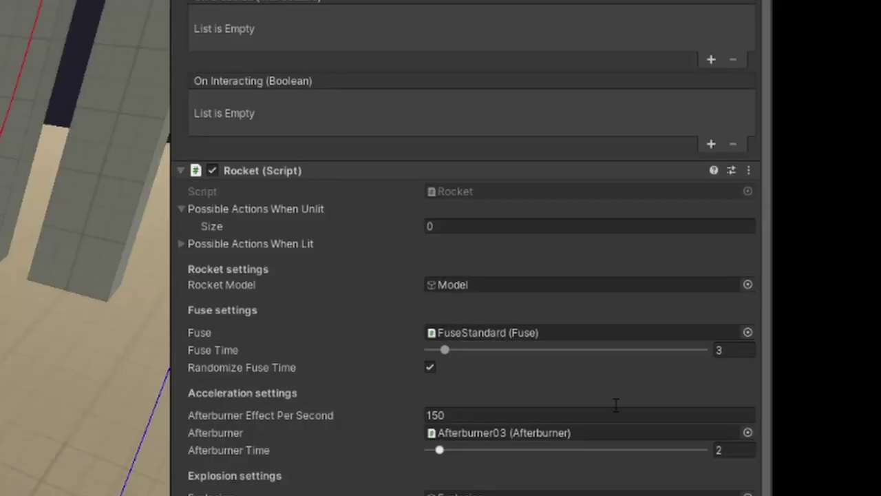
Collapse the Rigidbody component and open the Rocket script's Afterburner Effect Per Second value for editing
{"action": "scroll", "coordinate": [442, 435], "scroll_direction": "down", "scroll_amount": 5}
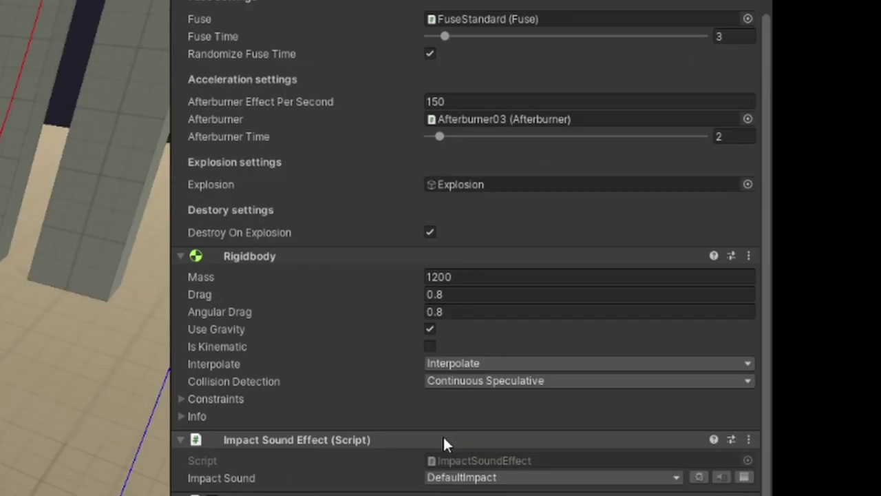
{"action": "left_click", "coordinate": [178, 256]}
{"action": "scroll", "coordinate": [301, 418], "scroll_direction": "up", "scroll_amount": 4}
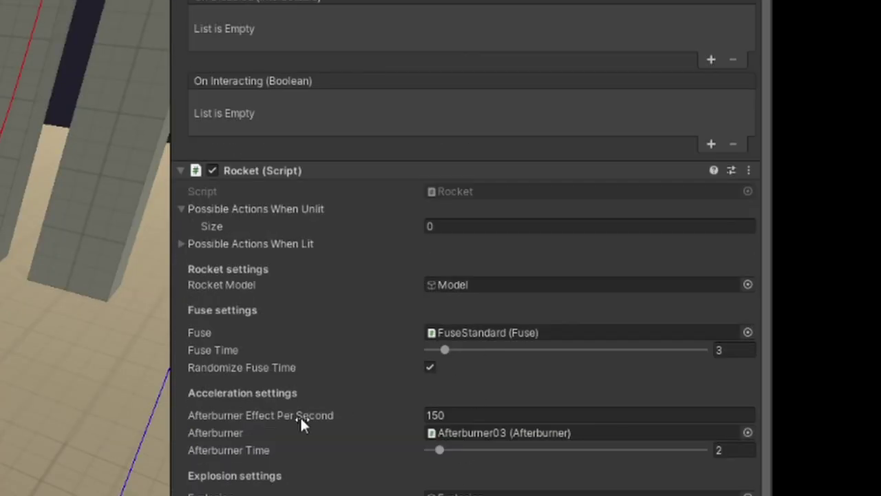
{"action": "left_click", "coordinate": [456, 413]}
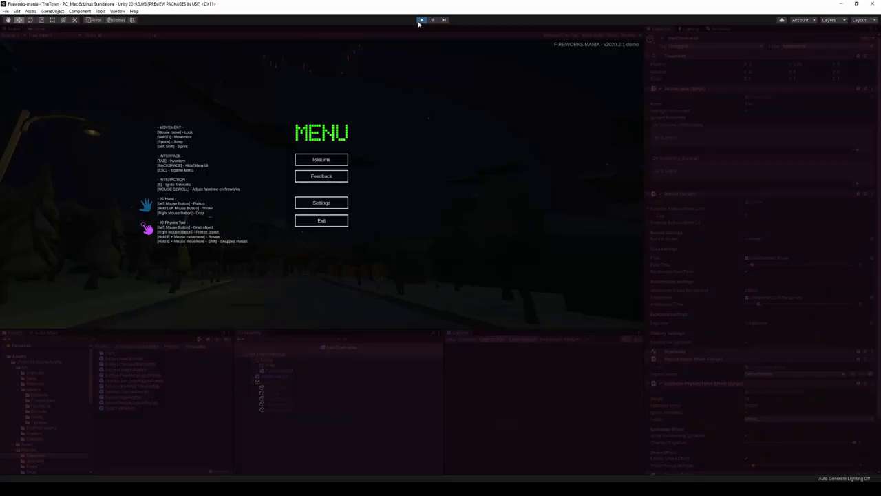
End the play test, raise the Rocket script's Afterburner Effect Per Second, and watch another test launch before stopping play mode
{"action": "key", "text": "ctrl+p"}
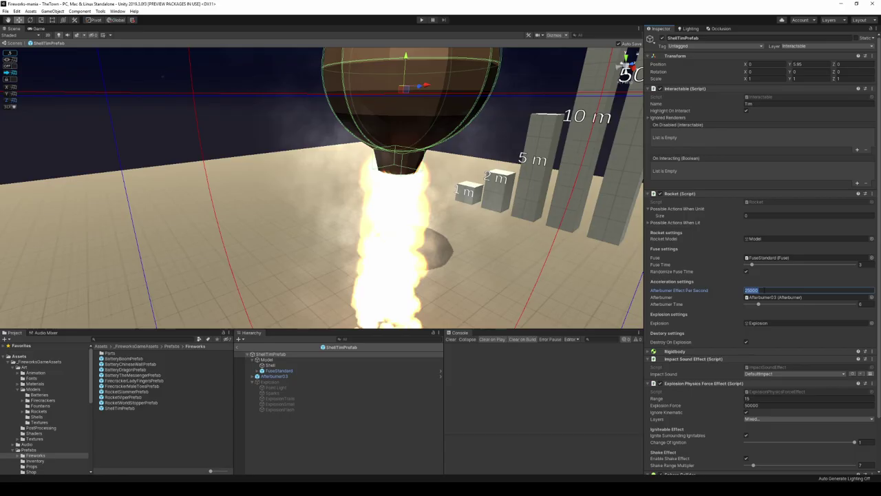
{"action": "type", "text": "35"}
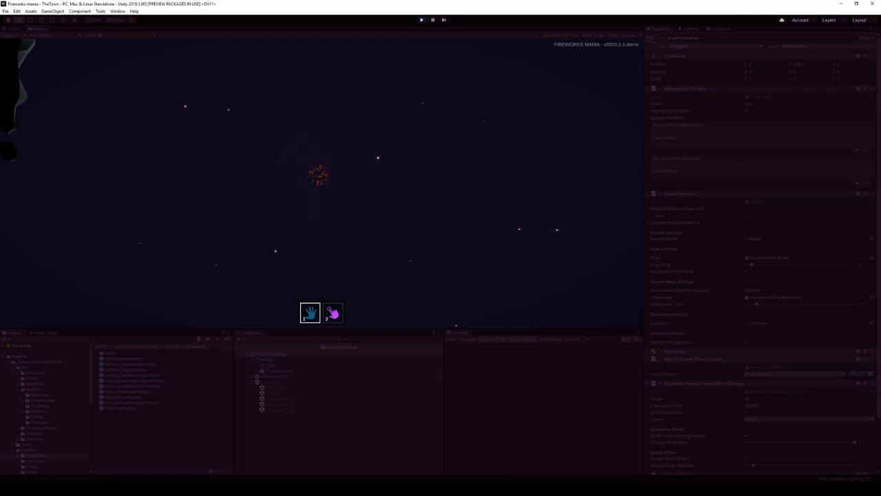
{"action": "key", "text": "Escape"}
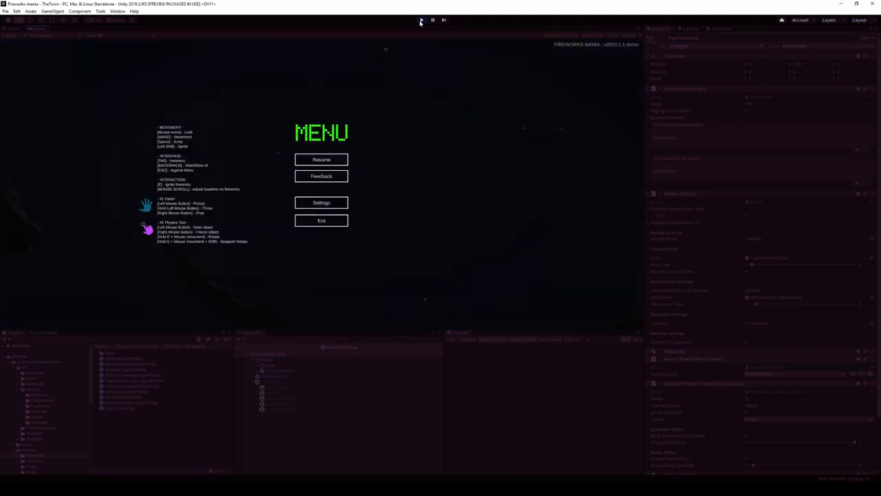
{"action": "left_click", "coordinate": [420, 20]}
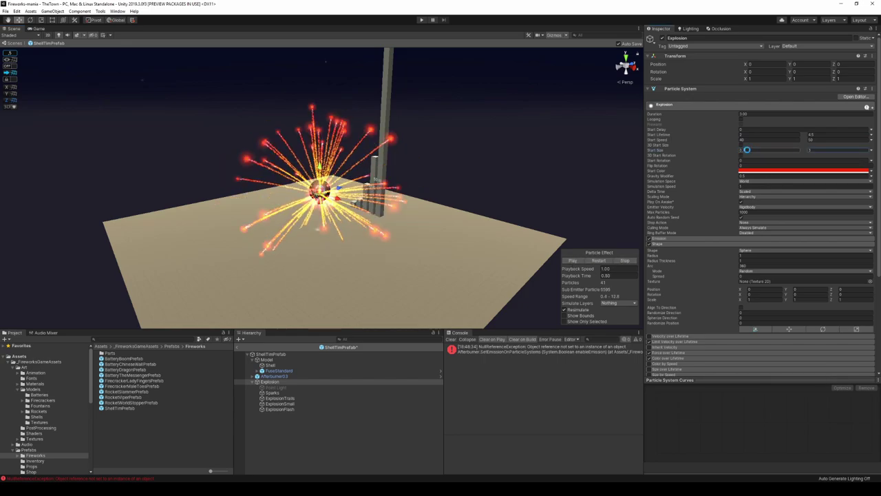
Inspect the Explosion particle system's sub-emitter, locate its Sparks child, and return to the Explosion's Emission settings
{"action": "scroll", "coordinate": [819, 155], "scroll_direction": "down", "scroll_amount": 5}
{"action": "left_click", "coordinate": [671, 290]}
{"action": "left_click", "coordinate": [277, 393]}
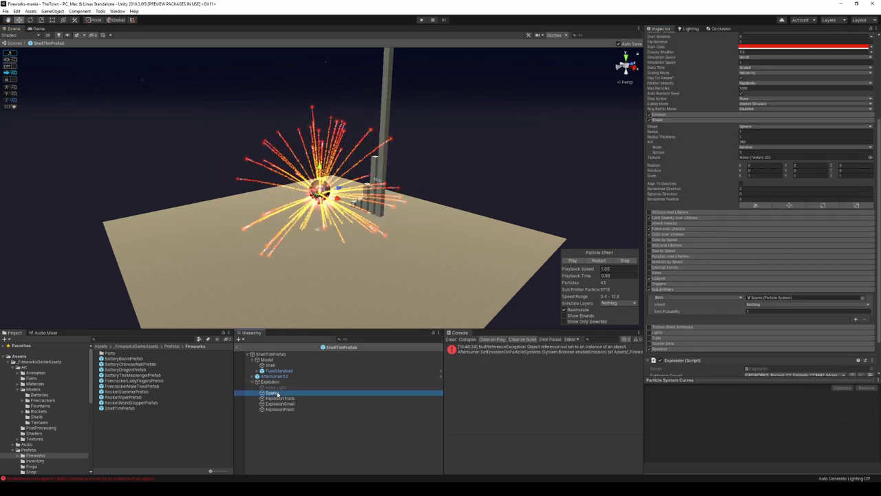
{"action": "left_click", "coordinate": [270, 383]}
{"action": "left_click", "coordinate": [659, 238]}
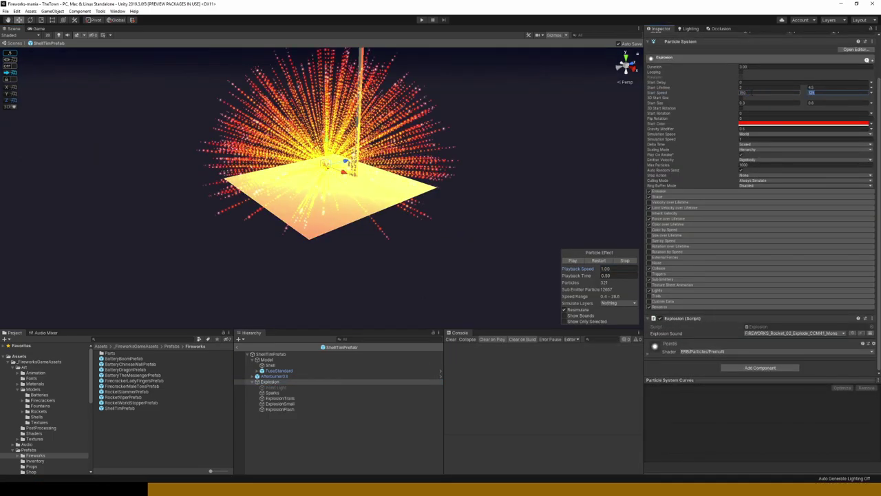
Stop the Explosion particle preview and play it again from the start
{"action": "left_click", "coordinate": [624, 261]}
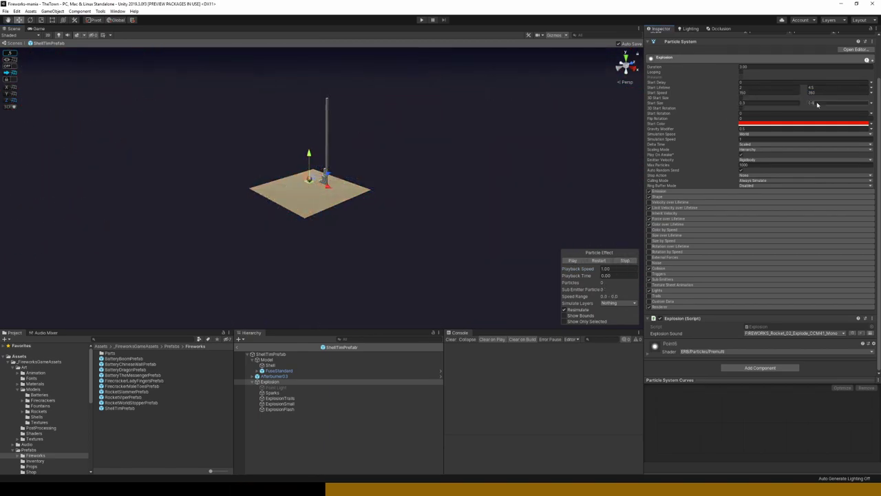
{"action": "left_click", "coordinate": [573, 261]}
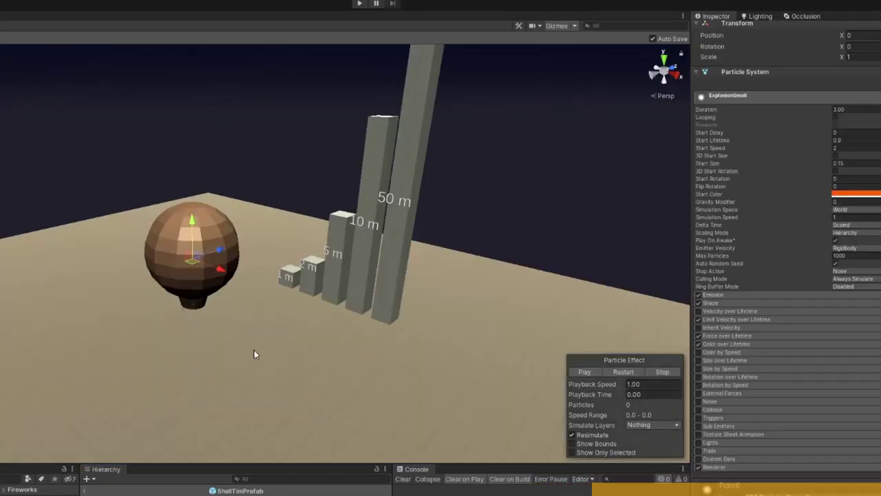
Preview the ExplosionSmall particles and open their emission burst count for editing
{"action": "left_click", "coordinate": [574, 261]}
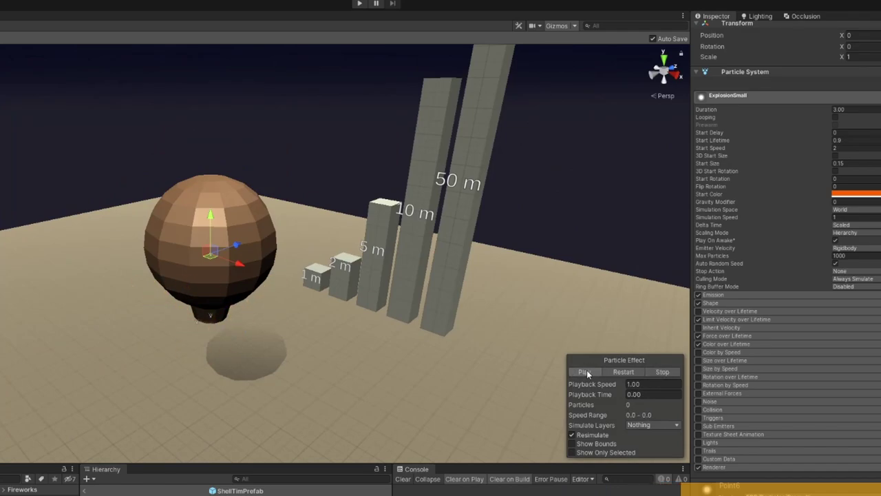
{"action": "left_click", "coordinate": [758, 295]}
{"action": "left_click", "coordinate": [793, 343]}
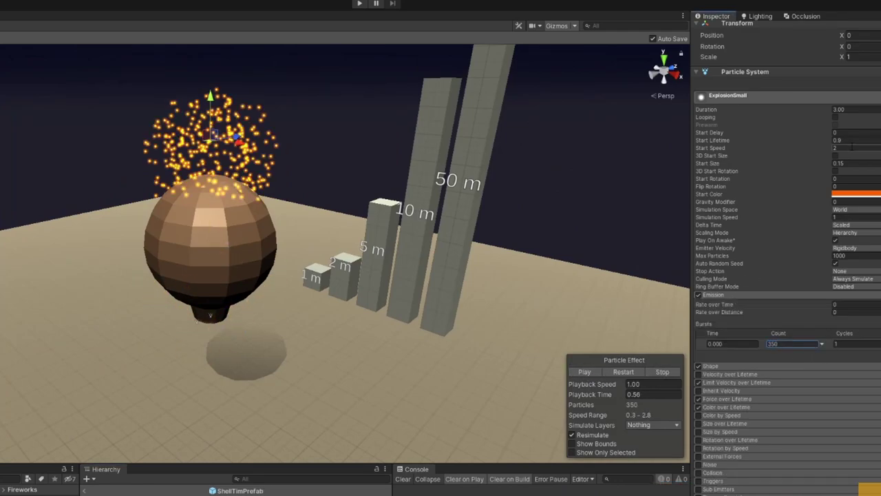
{"action": "scroll", "coordinate": [478, 244], "scroll_direction": "down", "scroll_amount": 5}
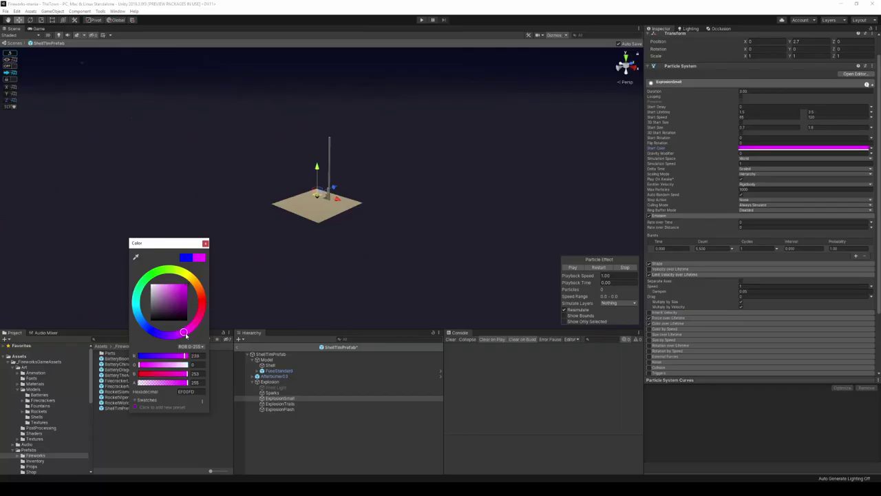
Preview the magenta ExplosionSmall particles and set their start size to a range from 1.5 to 4
{"action": "left_click", "coordinate": [572, 267]}
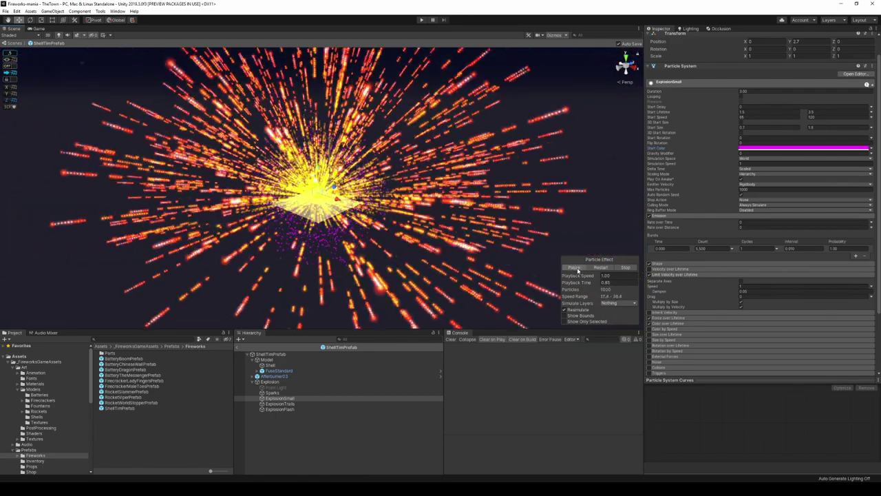
{"action": "left_click", "coordinate": [761, 126]}
{"action": "type", "text": "1.5"}
{"action": "key", "text": "Tab"}
{"action": "type", "text": "2.5"}
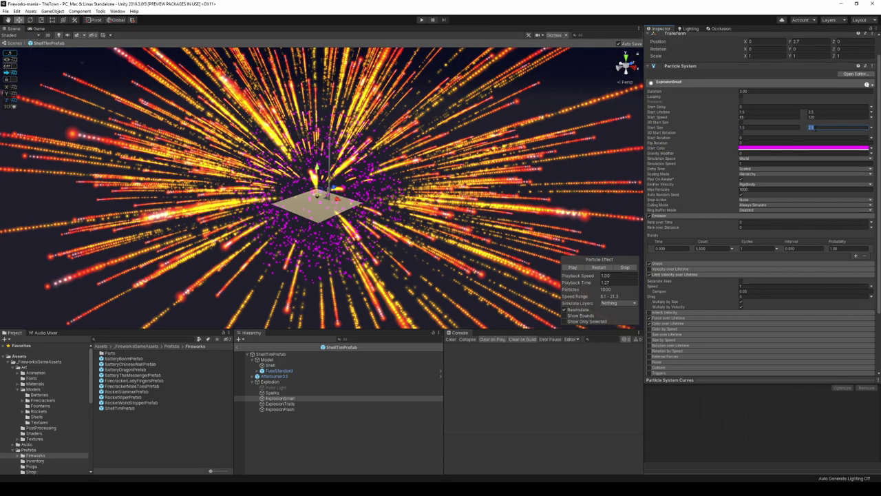
{"action": "type", "text": "4"}
Enable the Lights module on ExplosionSmall and assign the Explosion's Point Light to it
{"action": "scroll", "coordinate": [681, 310], "scroll_direction": "down", "scroll_amount": 3}
{"action": "left_click", "coordinate": [658, 315]}
{"action": "left_click", "coordinate": [650, 315]}
{"action": "left_click_drag", "start_coordinate": [276, 388], "coordinate": [748, 322]}
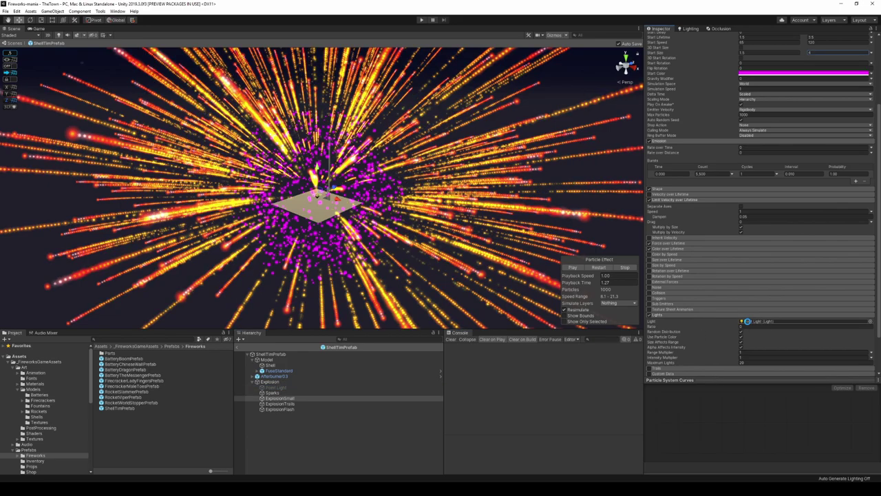
Set the ExplosionSmall lights' range multiplier to 30 and their intensity multiplier to 3
{"action": "left_click", "coordinate": [744, 352]}
{"action": "type", "text": "30"}
{"action": "key", "text": "Tab"}
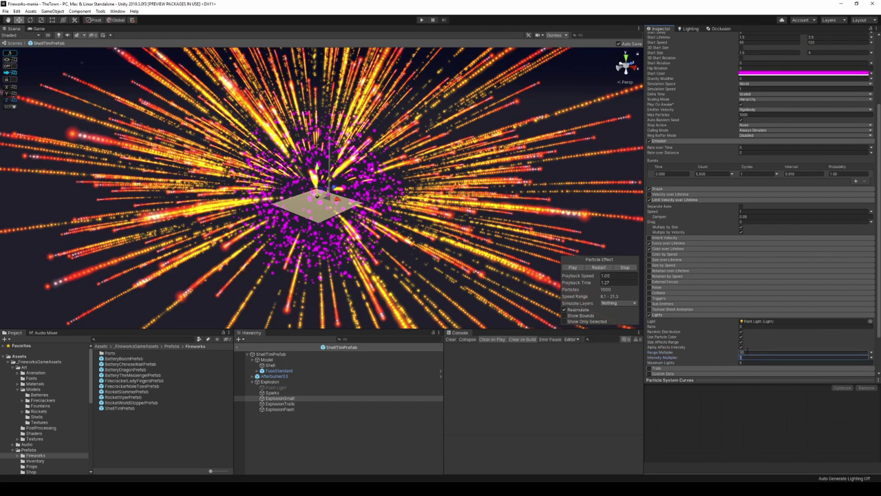
{"action": "type", "text": "3"}
Replay the explosion preview from another angle, select the Explosion object, and run TheTown scene in play mode
{"action": "left_click", "coordinate": [625, 268]}
{"action": "left_click", "coordinate": [577, 267]}
{"action": "right_click_drag", "start_coordinate": [475, 234], "coordinate": [439, 230]}
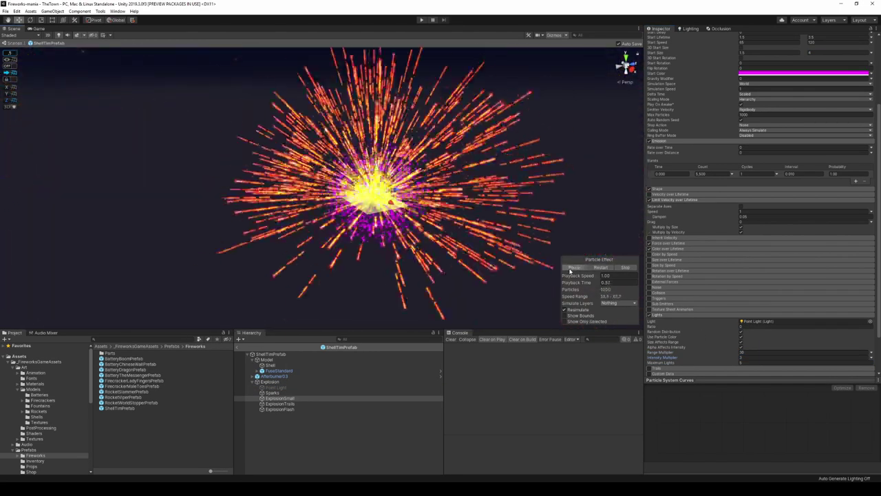
{"action": "left_click", "coordinate": [275, 381]}
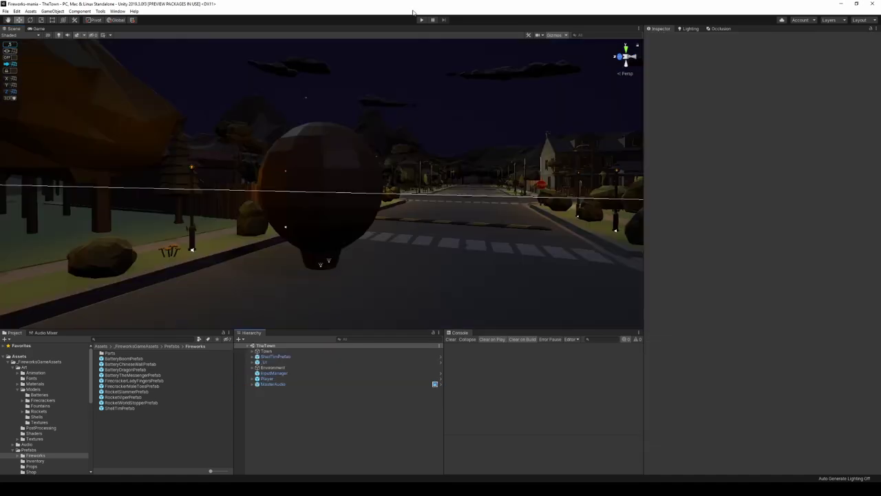
{"action": "left_click", "coordinate": [422, 20]}
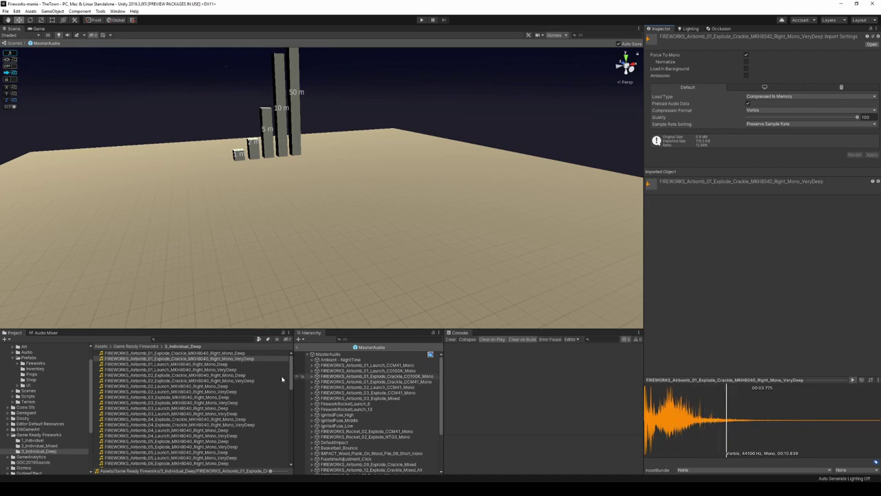
Audition FIREWORKS_Airbomb_02_Explode_Crackle_MKH8040_Right_Mono_VeryDeep and the following sound clip in the 3_Individual_Deep folder
{"action": "left_click", "coordinate": [248, 381]}
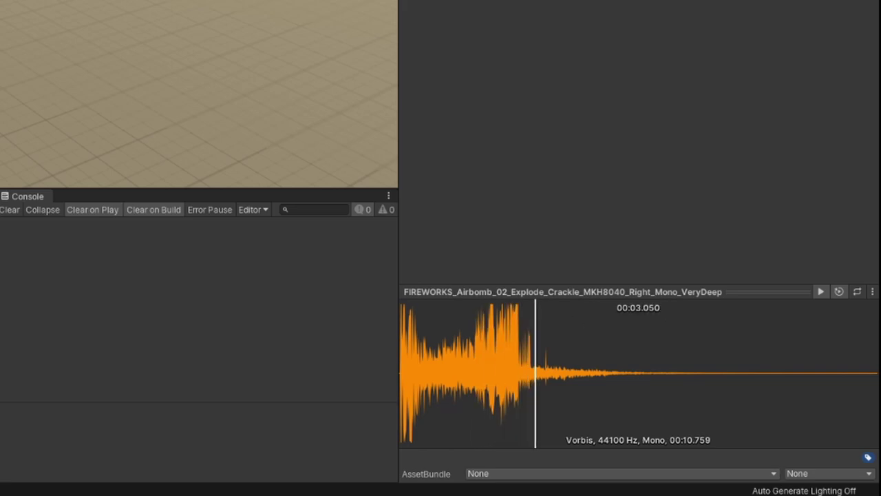
{"action": "key", "text": "Down"}
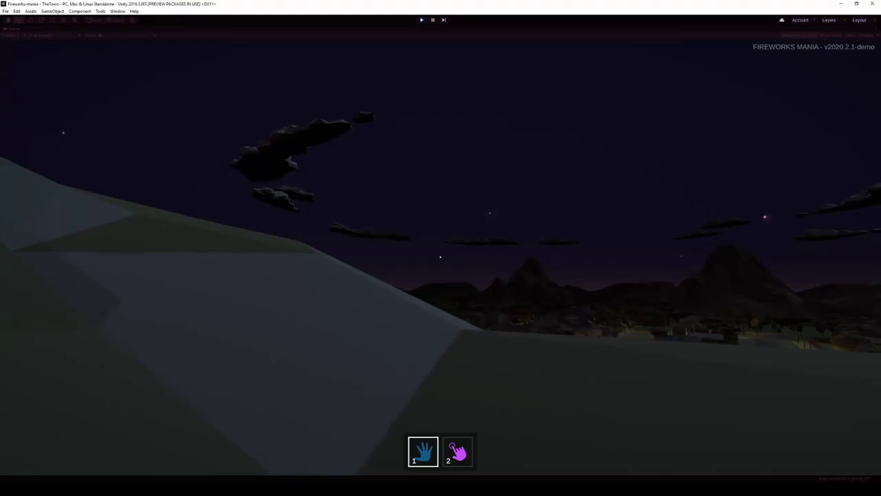
Watch the shell launch from the hillside overlooking the town in play mode, and end the test
{"action": "key", "text": "w"}
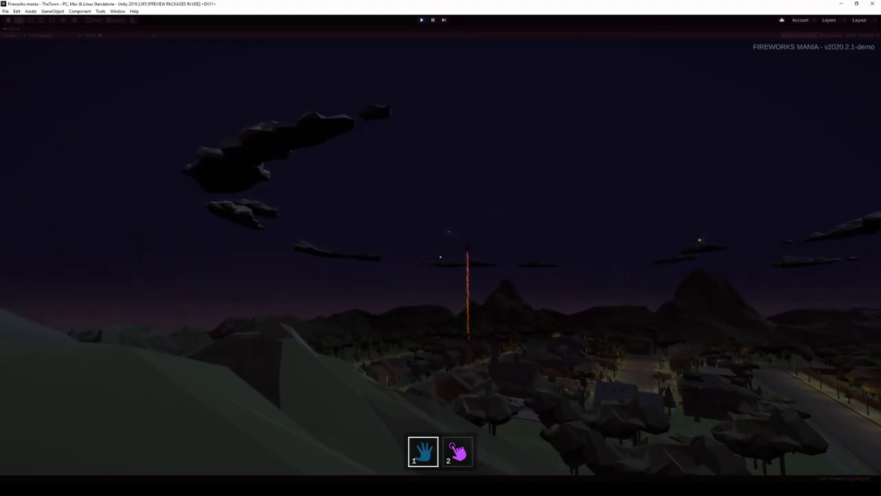
{"action": "key", "text": "s"}
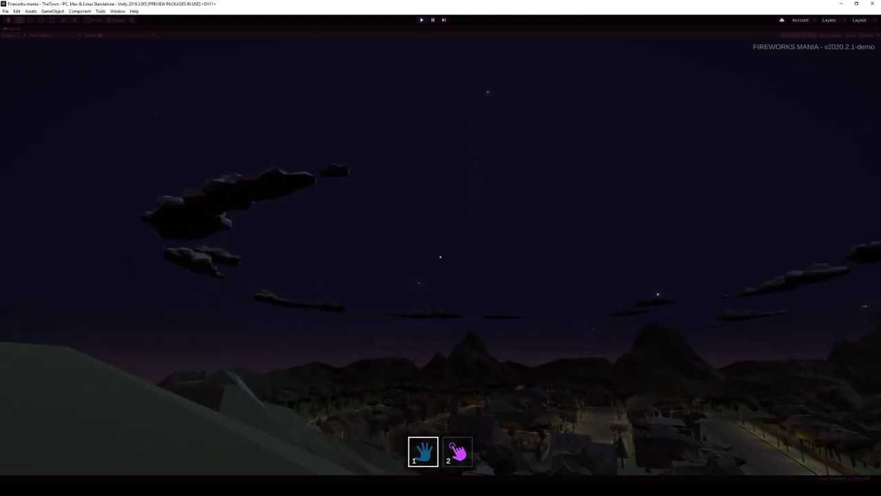
{"action": "key", "text": "ctrl+p"}
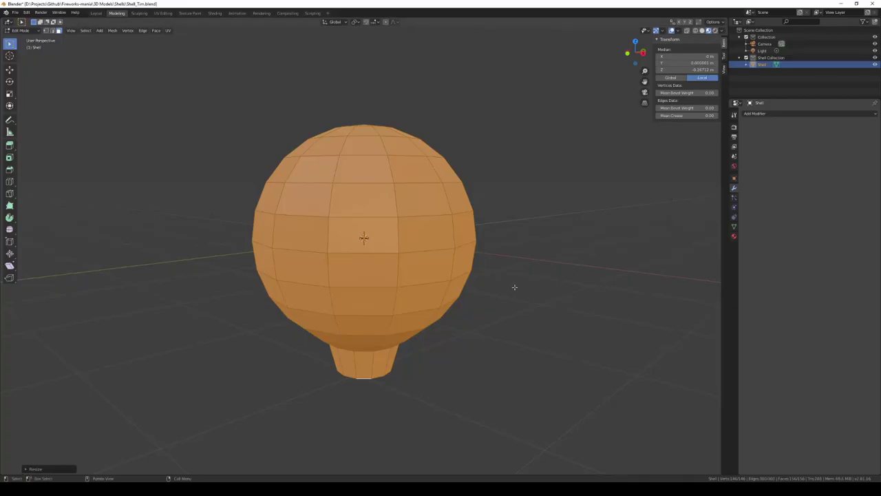
Switch to Blender and undo the last two changes made to the shell mesh
{"action": "scroll", "coordinate": [561, 314], "scroll_direction": "down", "scroll_amount": 6}
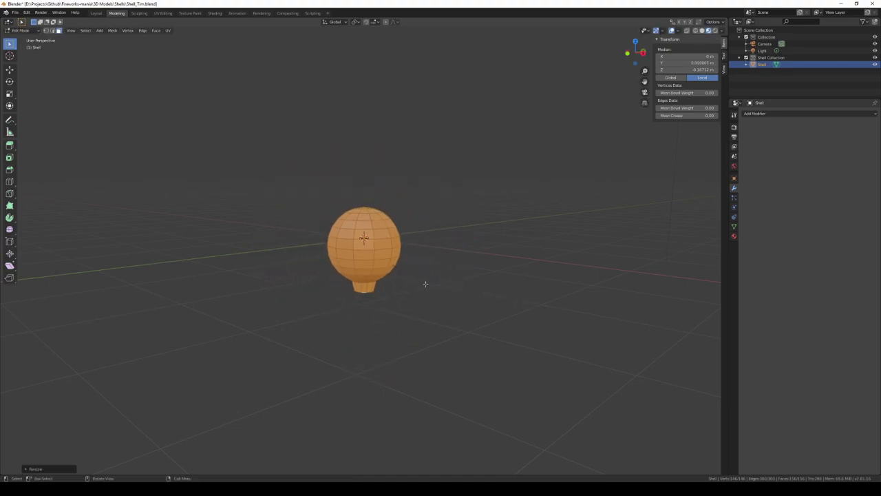
{"action": "key", "text": "ctrl+z"}
{"action": "key", "text": "ctrl+z"}
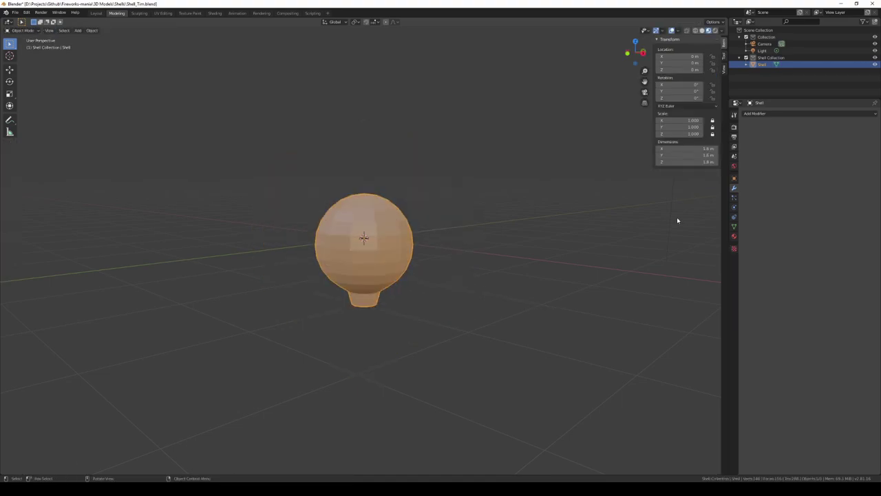
Export the shell model as FBX, overwriting Shell_Tim.fbx in the Unity project's Shells folder
{"action": "left_click", "coordinate": [15, 12]}
{"action": "mouse_move", "coordinate": [27, 114]}
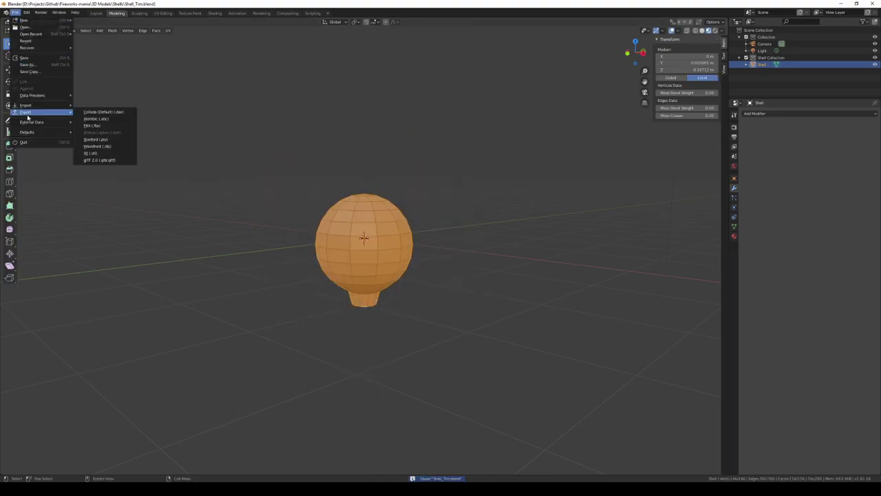
{"action": "left_click", "coordinate": [103, 129]}
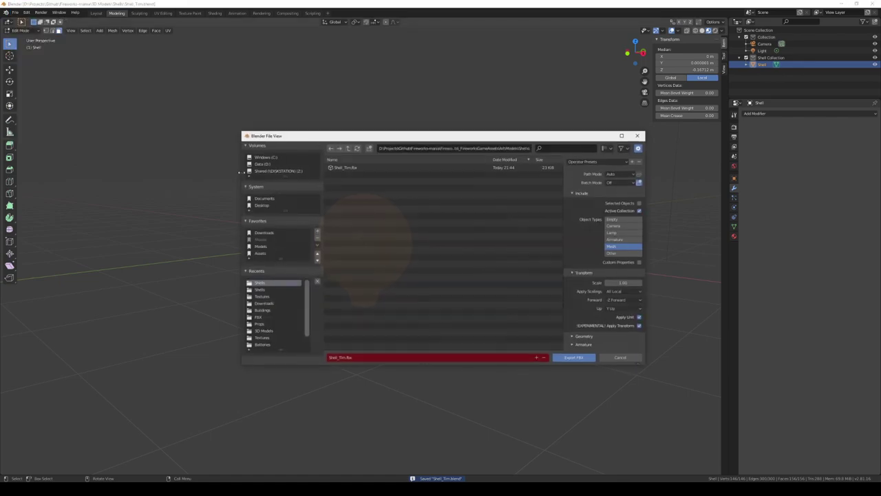
{"action": "left_click", "coordinate": [574, 359]}
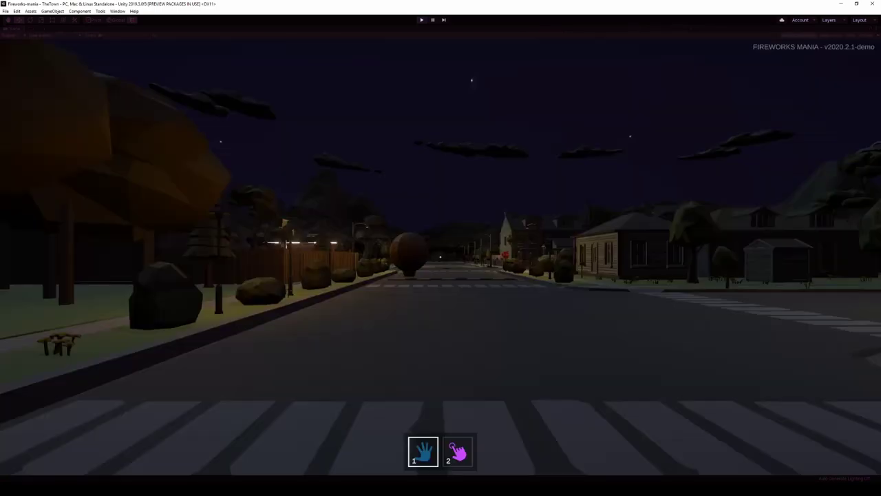
Select tool 2, approach the shell on the street in play mode, ignite it, and back away to watch its burst
{"action": "key", "text": "2"}
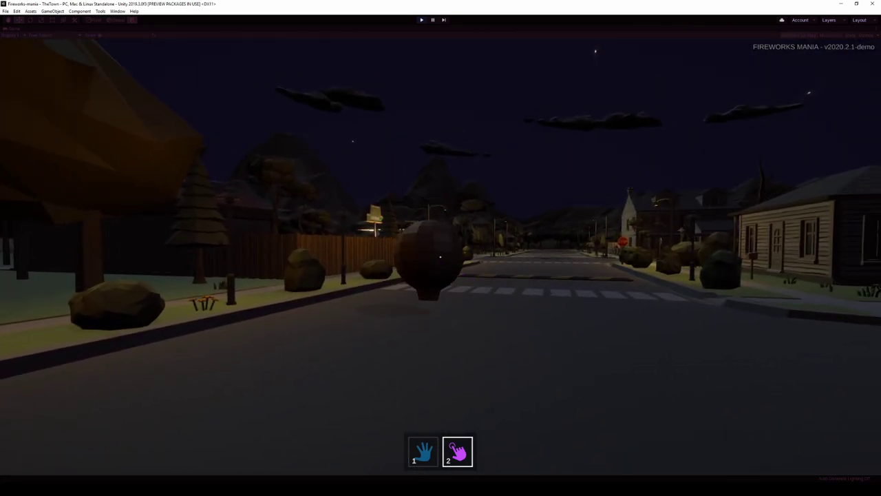
{"action": "key", "text": "w"}
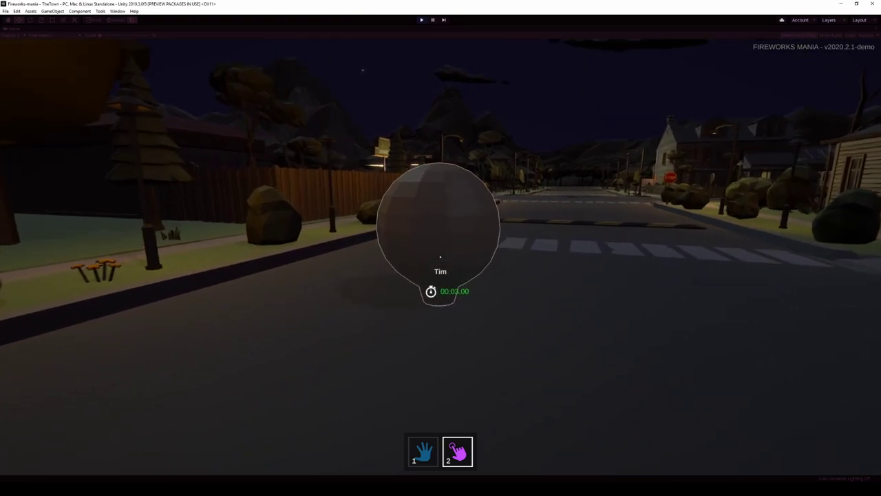
{"action": "key", "text": "s"}
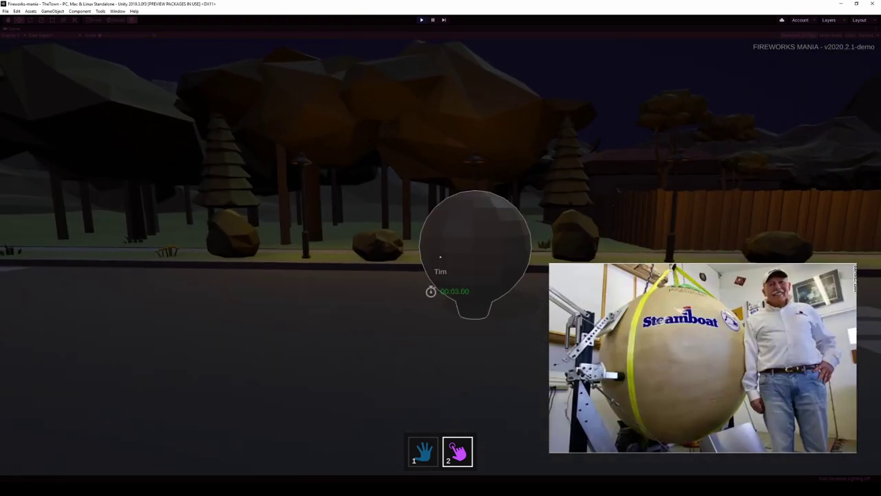
{"action": "left_click", "coordinate": [441, 257]}
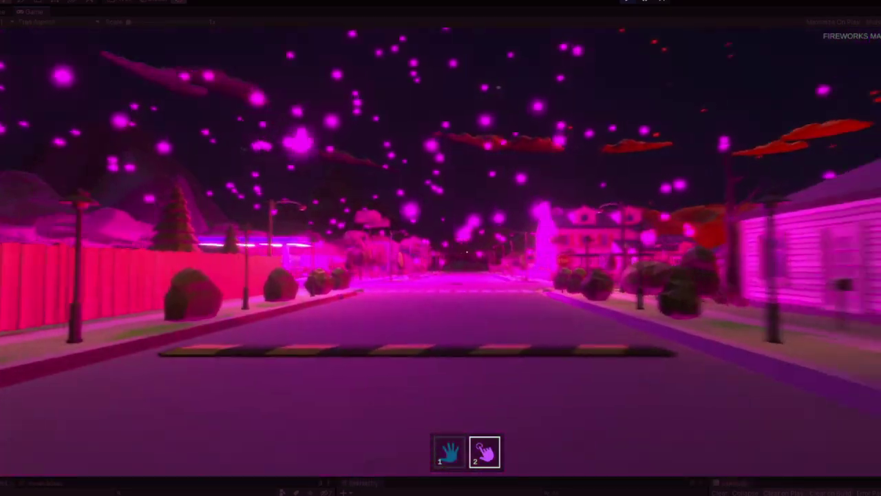
{"action": "key", "text": "s"}
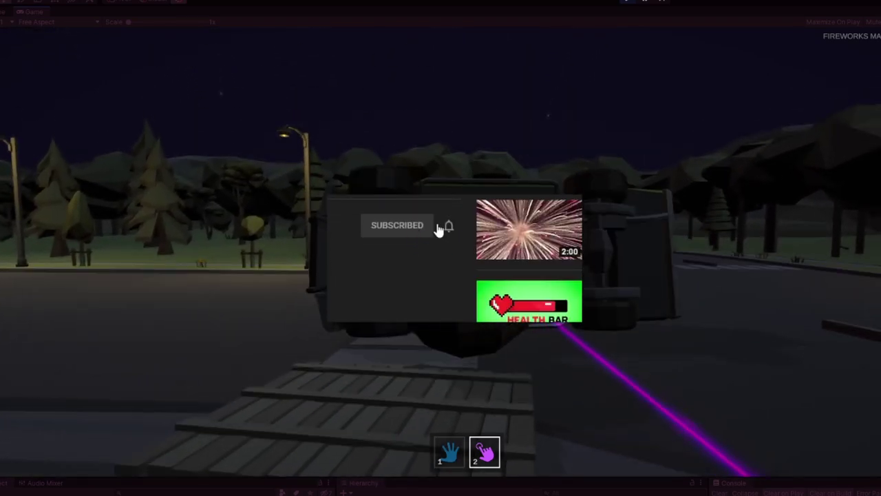
{"action": "left_click", "coordinate": [449, 226]}
{"action": "left_click", "coordinate": [457, 255]}
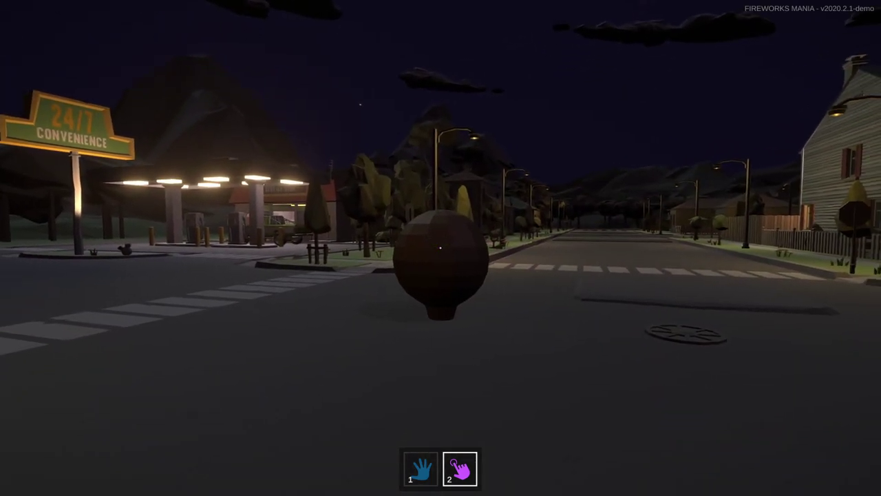
Approach the shells on the road near the convenience store and ignite them
{"action": "key", "text": "w"}
{"action": "left_click", "coordinate": [441, 248]}
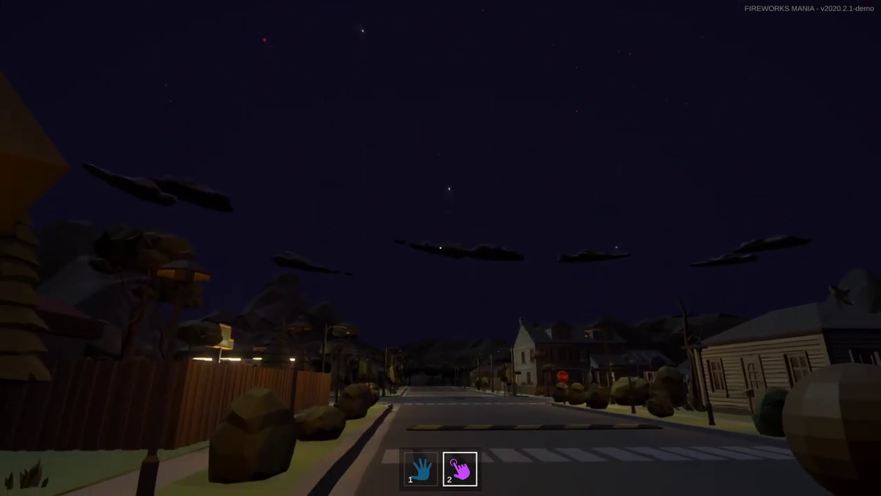
{"action": "left_click", "coordinate": [441, 248]}
{"action": "left_click_drag", "start_coordinate": [440, 247], "coordinate": [440, 248]}
Move along the street and watch the shell bursts over the town from several viewpoints
{"action": "key", "text": "w"}
{"action": "key", "text": "w"}
{"action": "key", "text": "e"}
{"action": "key", "text": "d"}
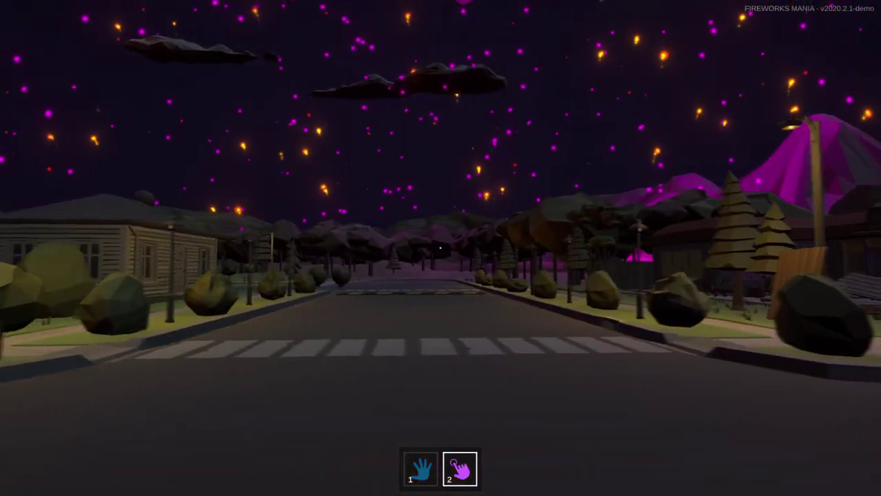
{"action": "key", "text": "d"}
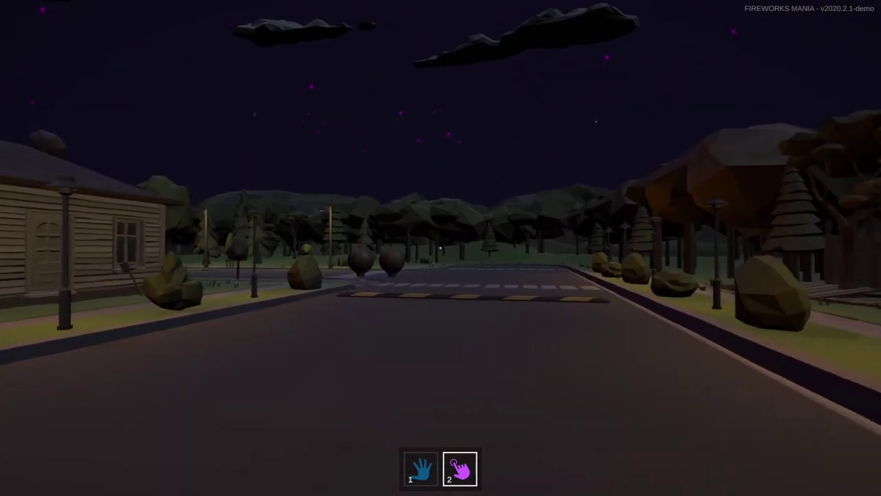
{"action": "key", "text": "w"}
{"action": "key", "text": "s"}
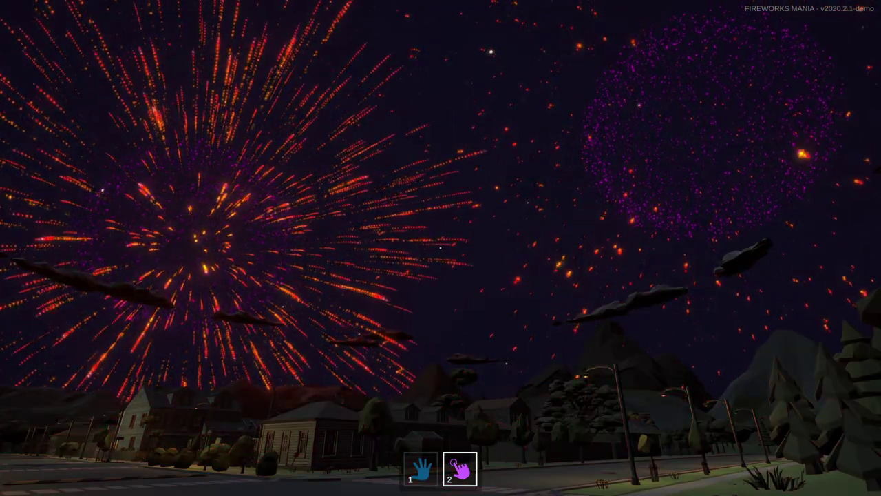
{"action": "key", "text": "w"}
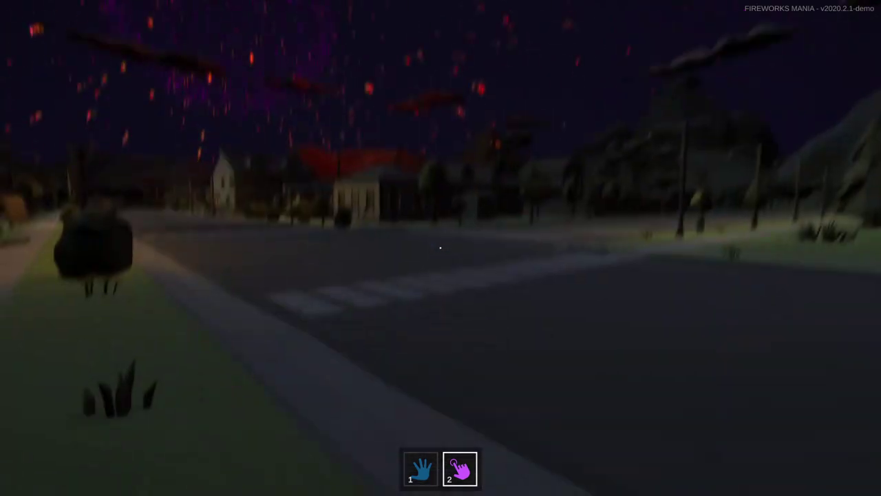
{"action": "key", "text": "w"}
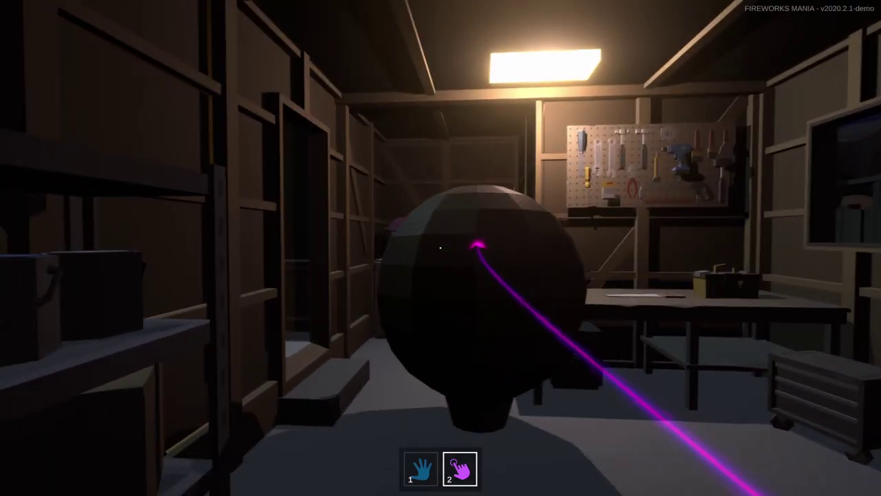
Set the shell down on the garage floor and examine it from several sides
{"action": "left_click_drag", "start_coordinate": [440, 248], "coordinate": [440, 247]}
{"action": "key", "text": "w"}
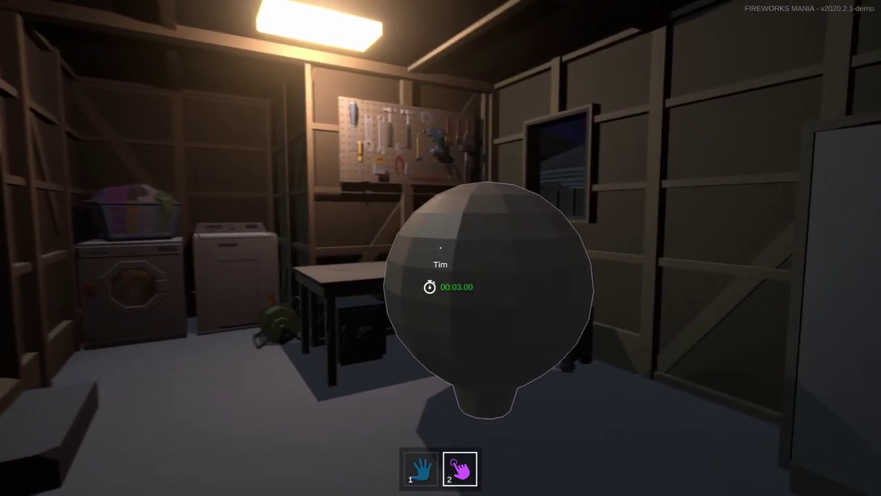
{"action": "key", "text": "a"}
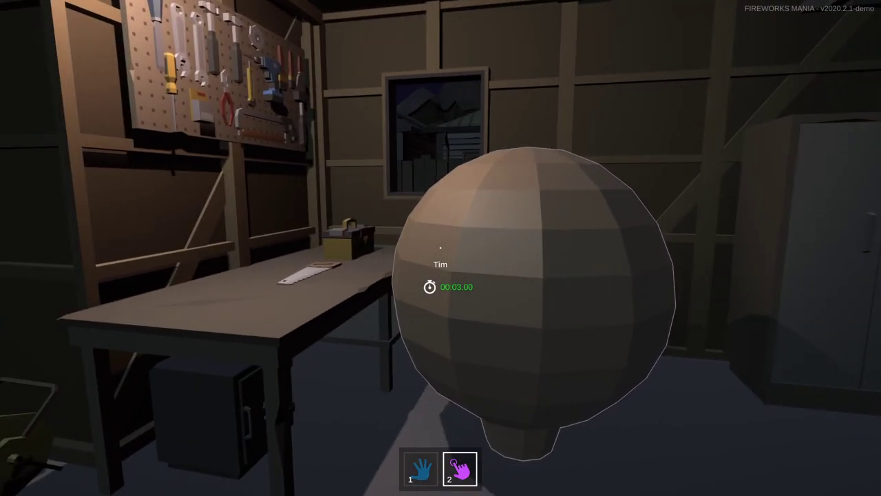
{"action": "key", "text": "a"}
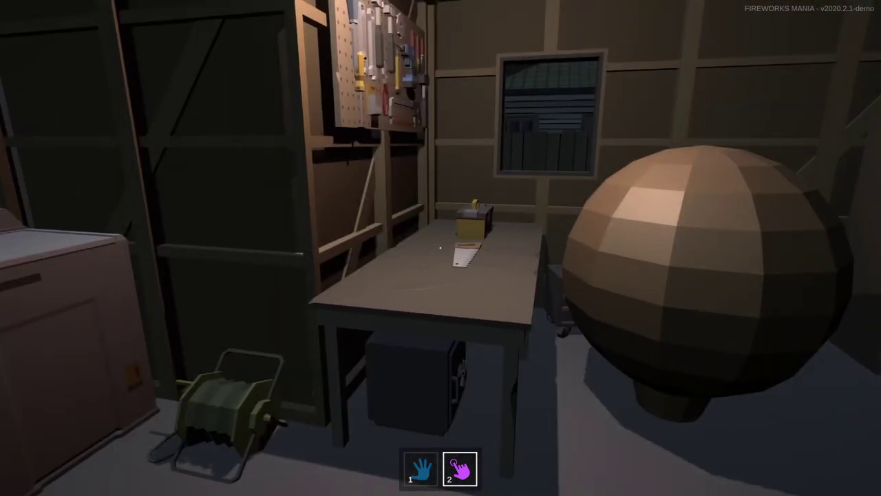
{"action": "key", "text": "s"}
{"action": "key", "text": "d"}
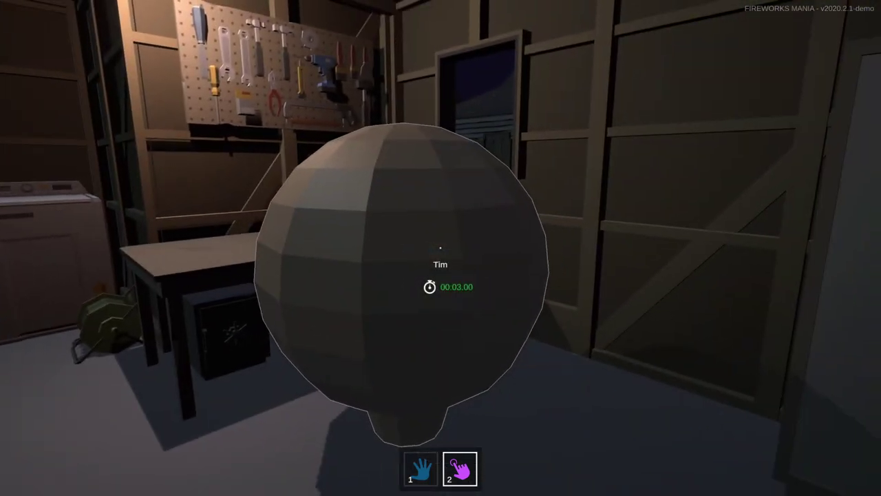
Ignite the shells inside the garage and house, and run out to the street to watch the explosions
{"action": "left_click_drag", "start_coordinate": [441, 248], "coordinate": [441, 248]}
{"action": "key", "text": "w"}
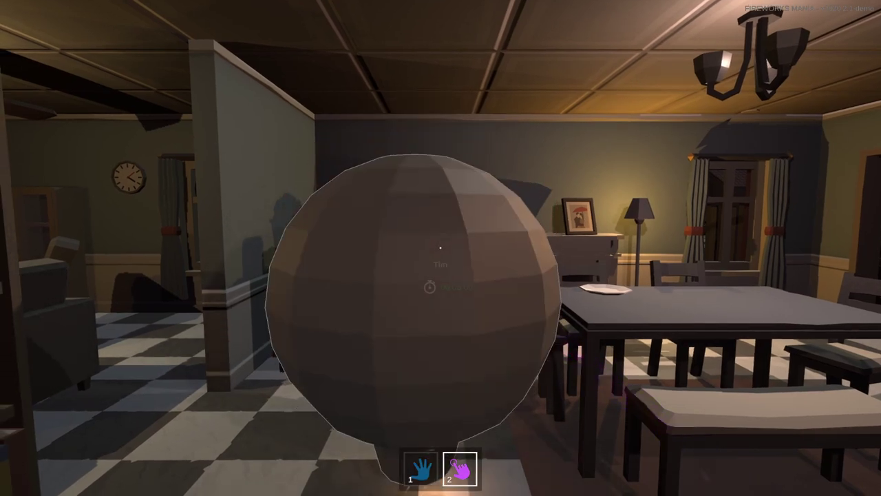
{"action": "key", "text": "w"}
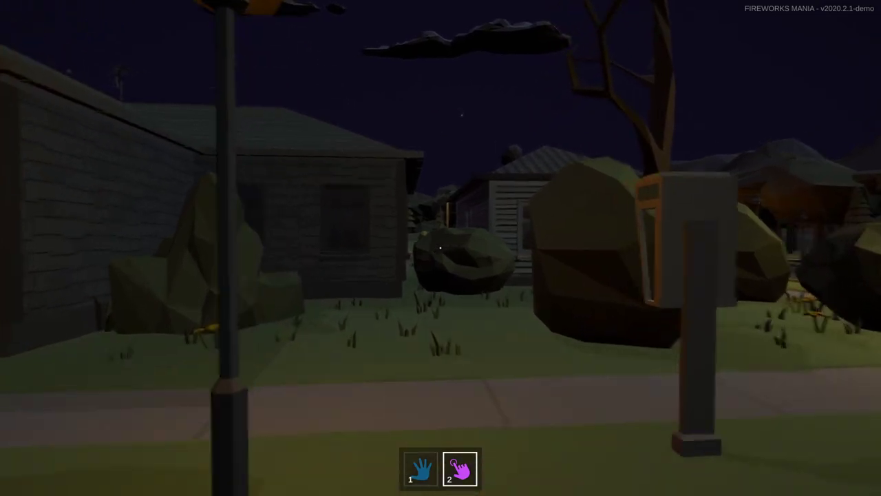
{"action": "key", "text": "w"}
{"action": "key", "text": "space"}
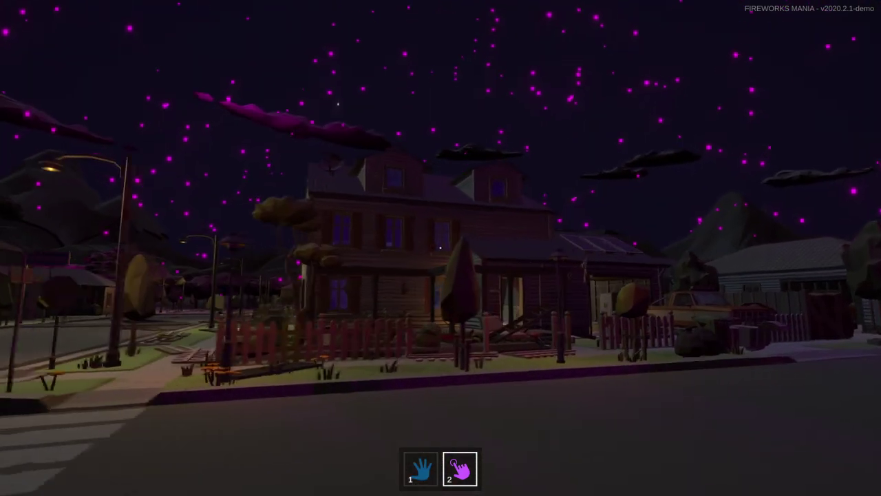
Walk through the porch and rooms of the house to inspect the blast damage to fence and furniture
{"action": "key", "text": "w"}
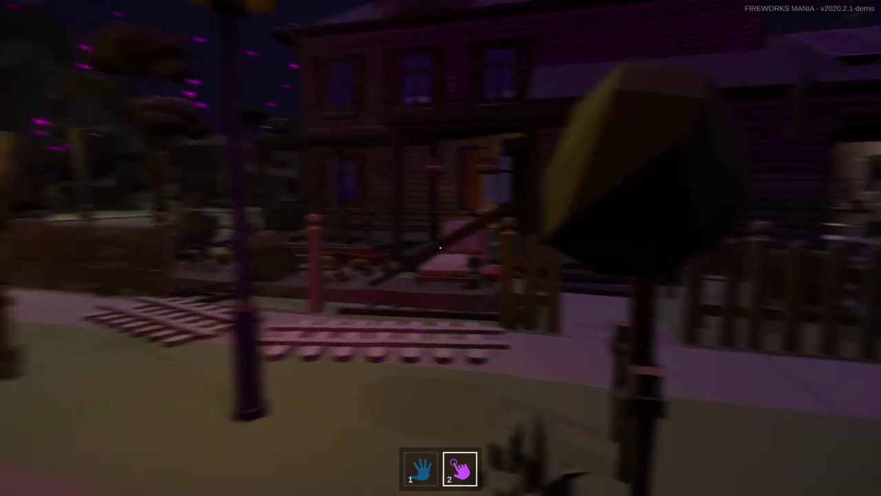
{"action": "key", "text": "w"}
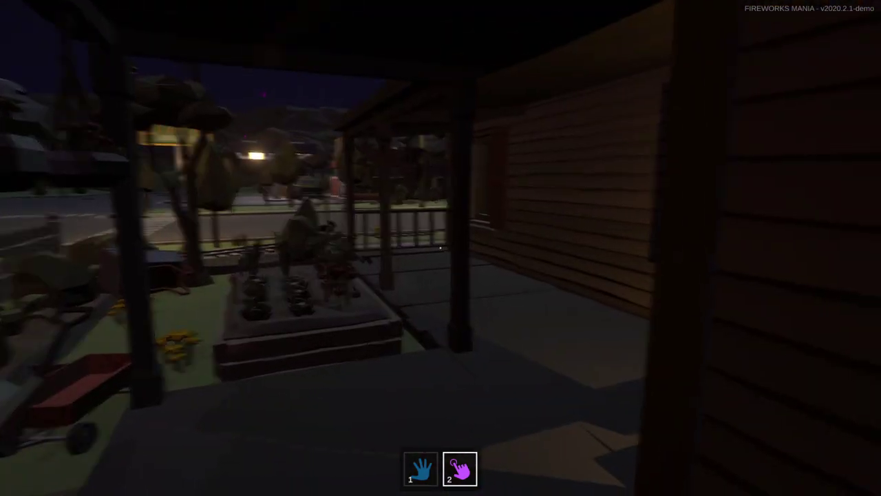
{"action": "key", "text": "w"}
{"action": "key", "text": "w"}
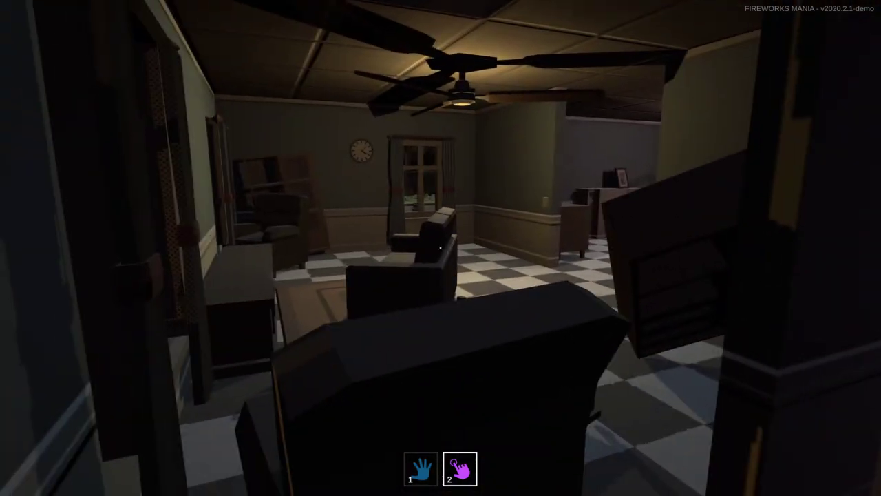
{"action": "key", "text": "w"}
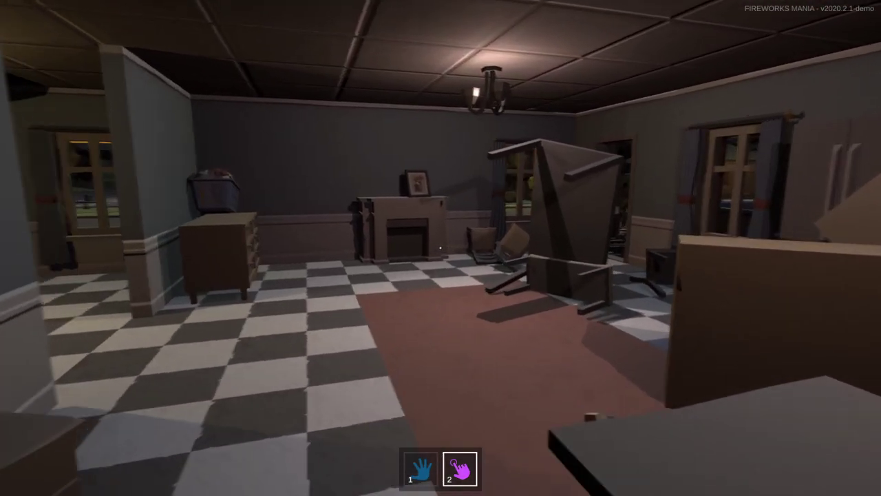
{"action": "key", "text": "w"}
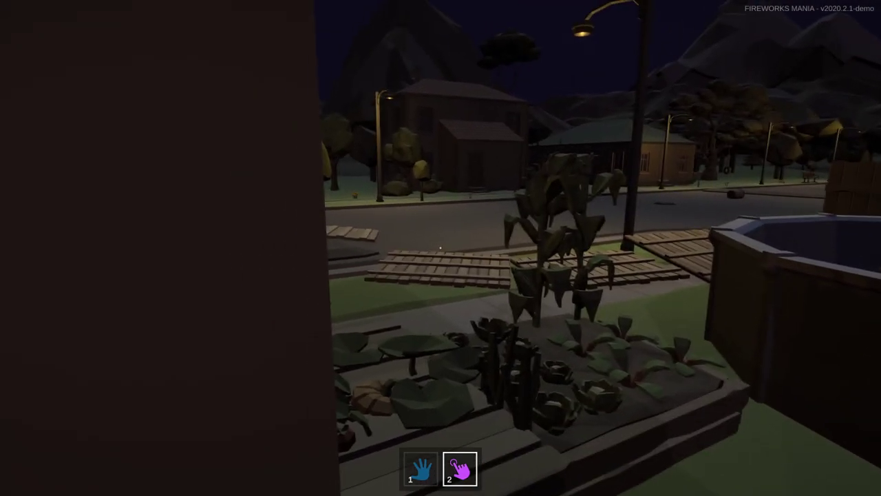
Take the doghouse from the backyard and place it on top of the shells on the road
{"action": "key", "text": "w"}
{"action": "key", "text": "space"}
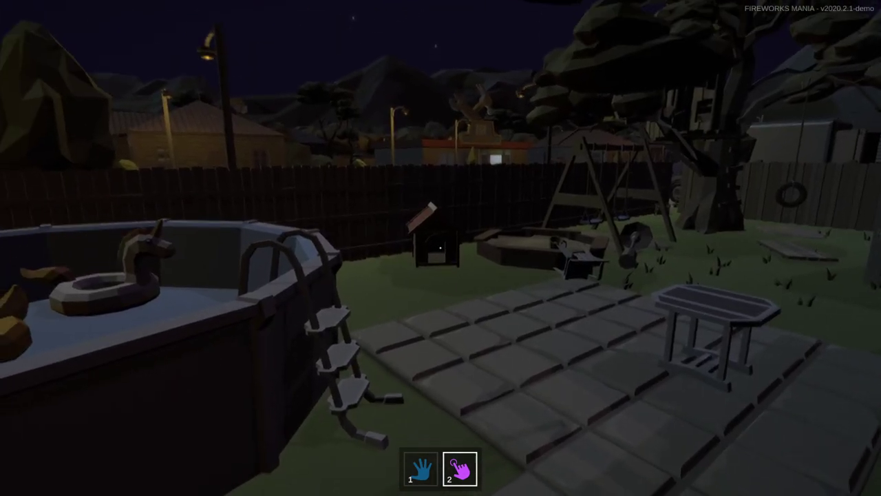
{"action": "left_click", "coordinate": [441, 248]}
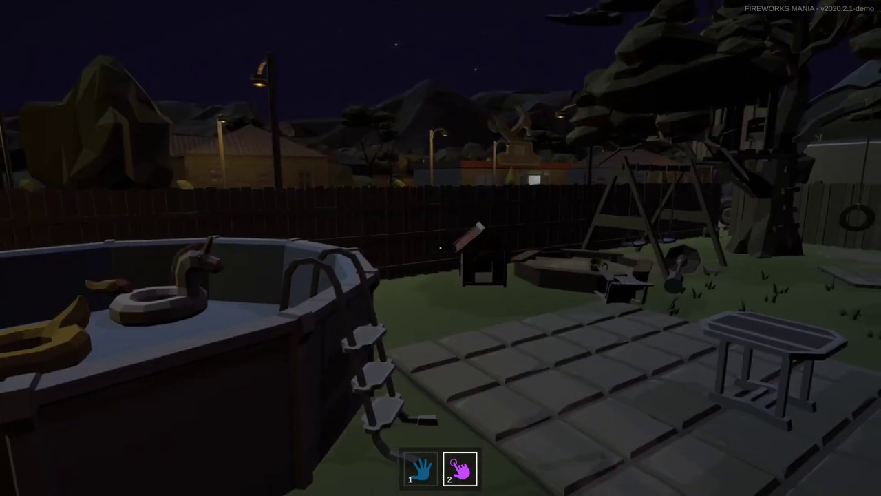
{"action": "left_click", "coordinate": [441, 248]}
{"action": "left_click_drag", "start_coordinate": [441, 248], "coordinate": [440, 248]}
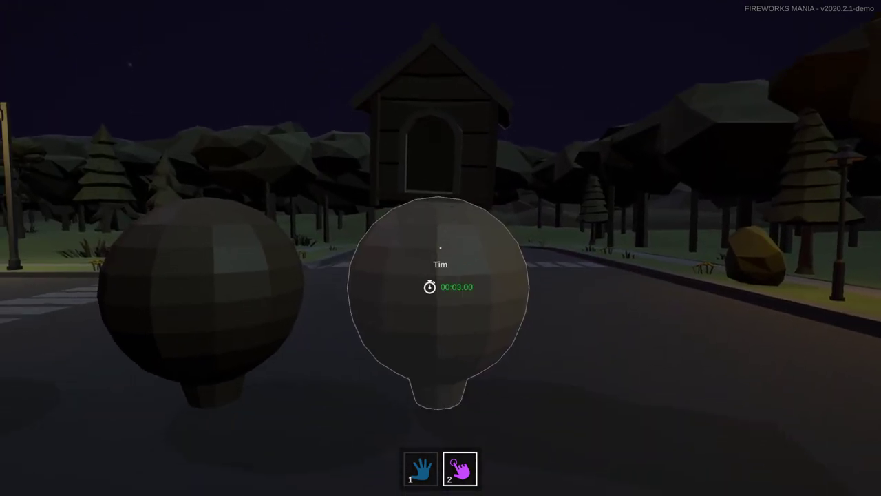
Light the row of shells beneath the doghouse and step away to watch them lift off
{"action": "key", "text": "d"}
{"action": "key", "text": "e"}
{"action": "key", "text": "s"}
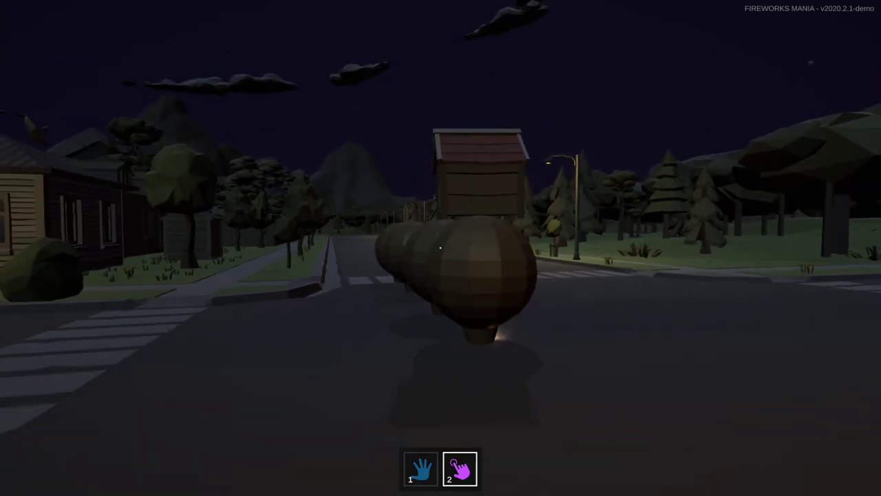
{"action": "key", "text": "a"}
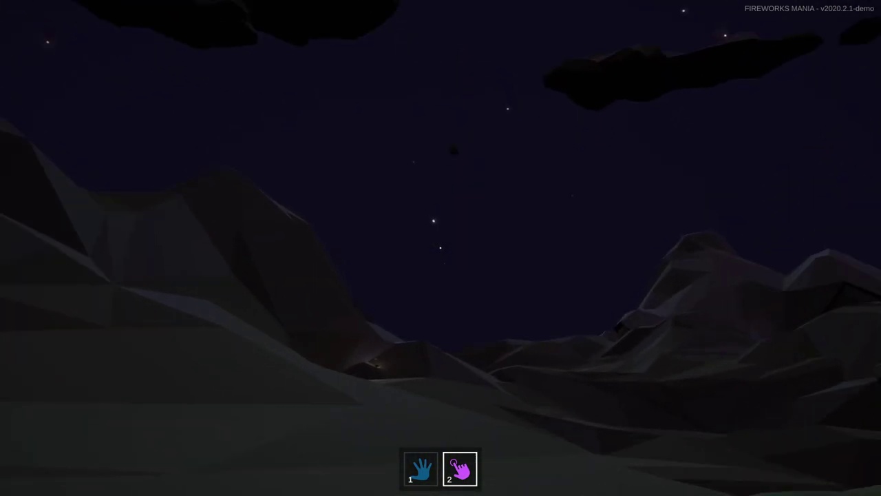
Follow the launched doghouse across the hills and grab it on the slope
{"action": "key", "text": "w"}
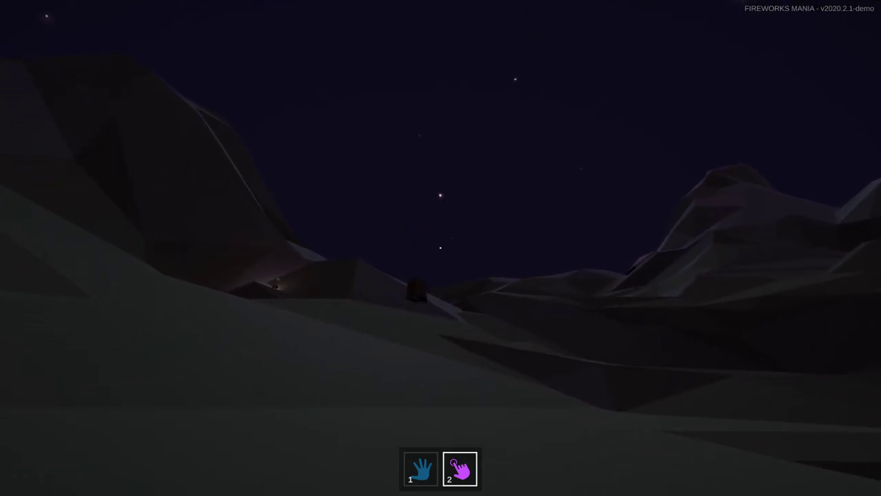
{"action": "key", "text": "w"}
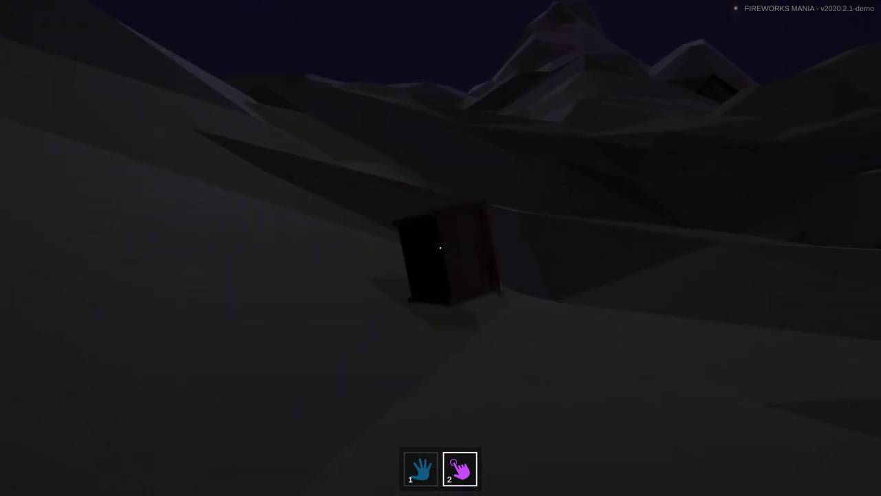
{"action": "key", "text": "w"}
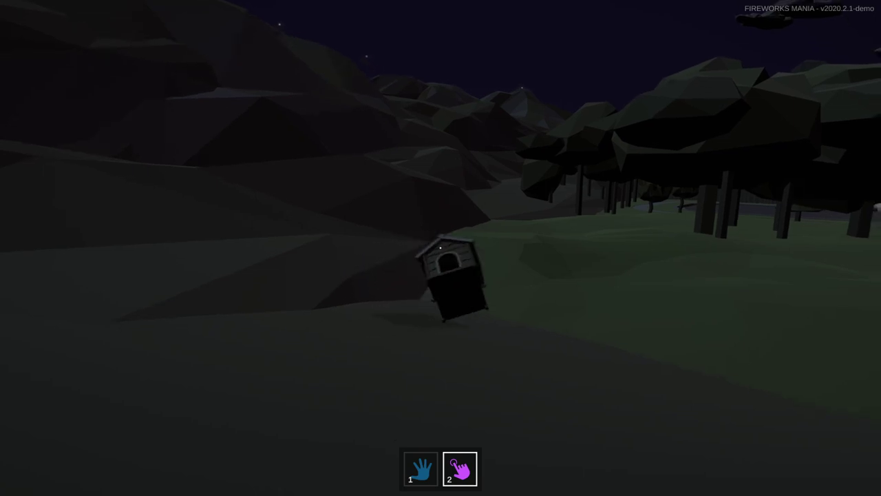
{"action": "left_click_drag", "start_coordinate": [441, 248], "coordinate": [440, 248]}
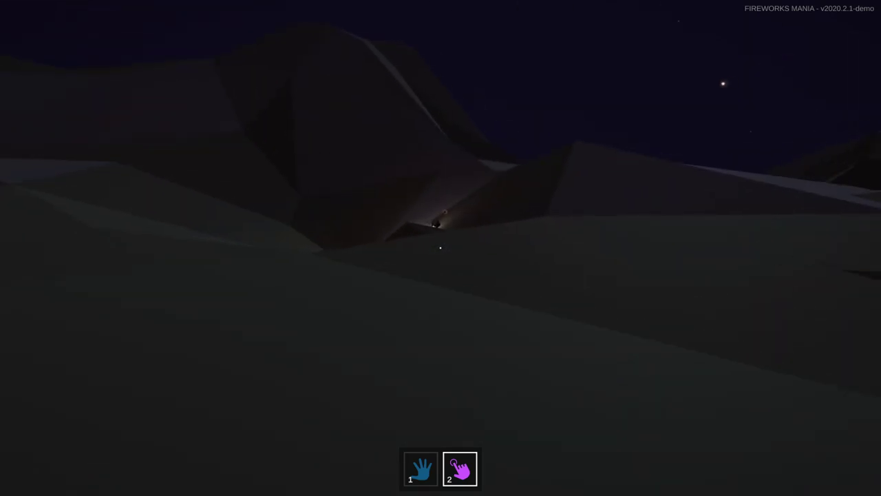
Approach the glowing object among the hills, grab it, and return to moving objects in the town
{"action": "key", "text": "w"}
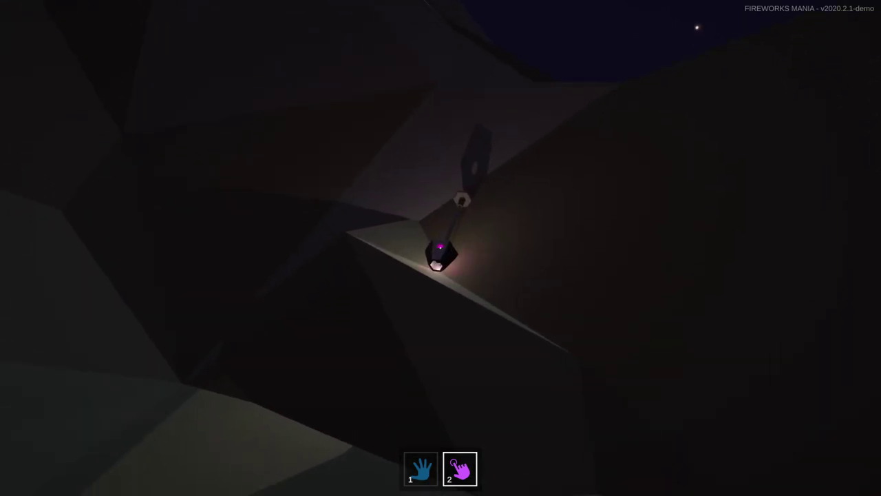
{"action": "left_click_drag", "start_coordinate": [441, 248], "coordinate": [441, 248]}
{"action": "key", "text": "w"}
{"action": "key", "text": "w"}
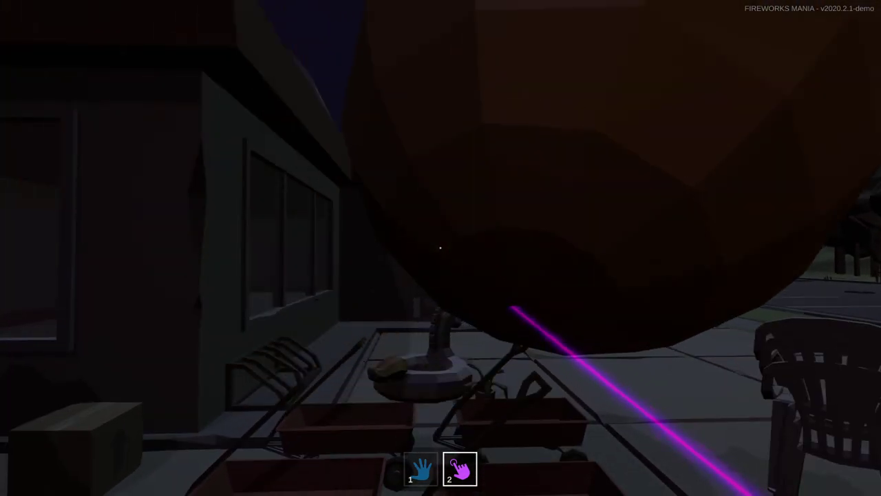
Place the large shell among the red carts on the patio and retreat across the road to watch it launch
{"action": "left_click_drag", "start_coordinate": [441, 248], "coordinate": [441, 248]}
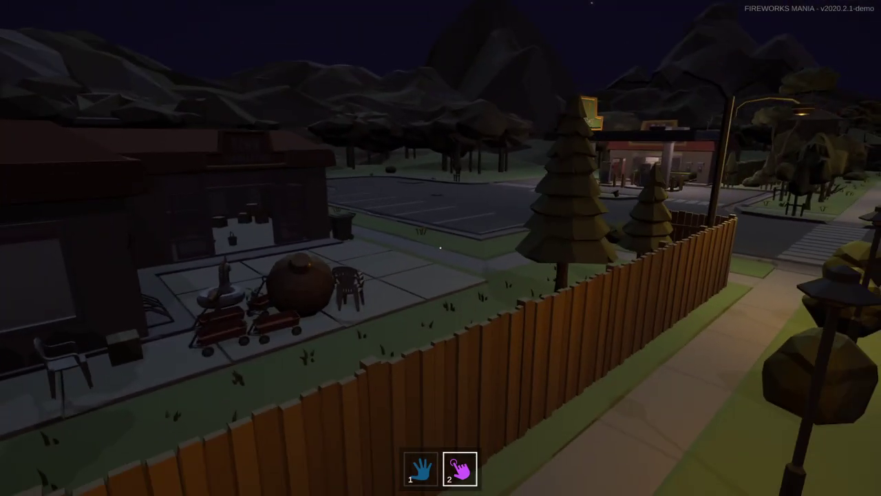
{"action": "key", "text": "s"}
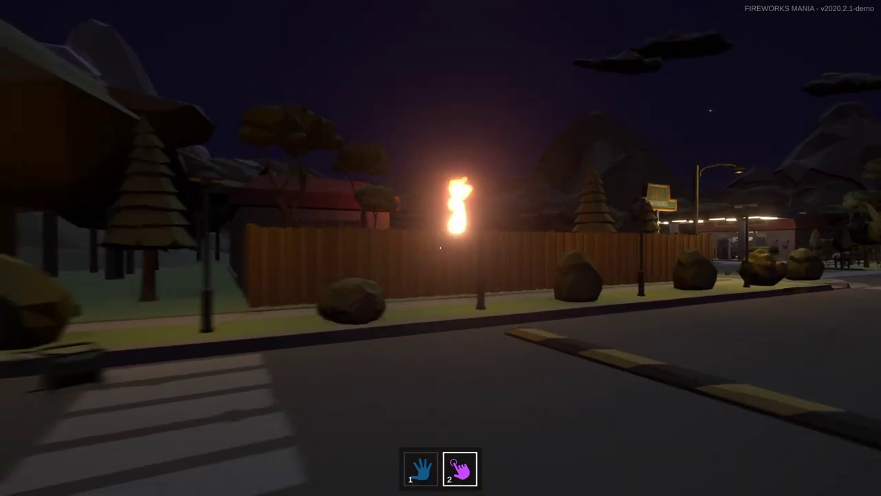
{"action": "key", "text": "s"}
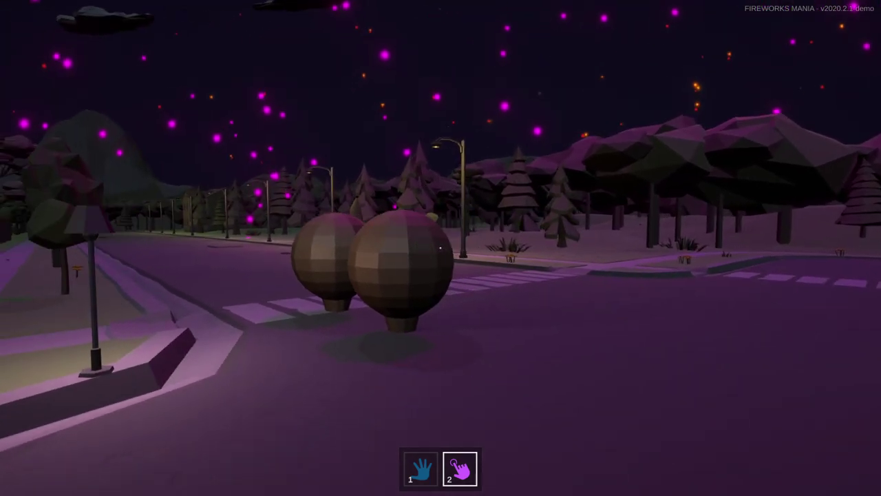
Lay the shells at the crosswalk on their sides and back away to watch them shoot across the sky
{"action": "left_click_drag", "start_coordinate": [440, 248], "coordinate": [440, 248]}
{"action": "key", "text": "s"}
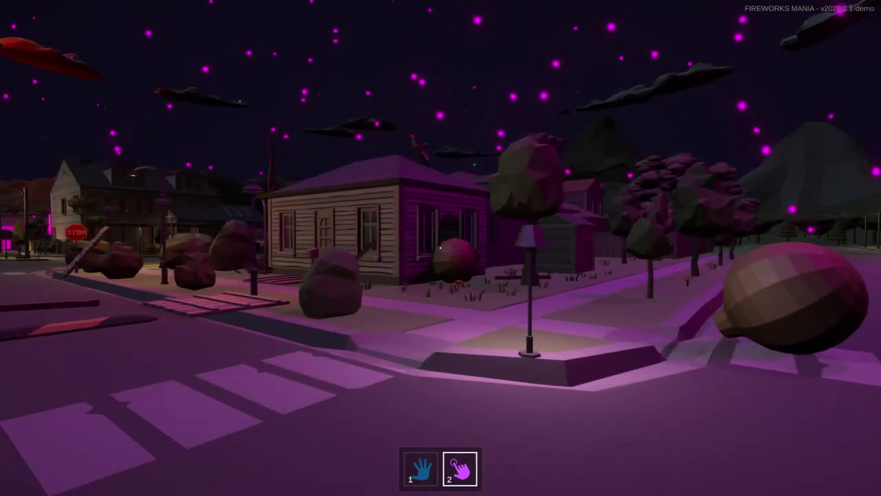
{"action": "key", "text": "d"}
{"action": "key", "text": "Tab"}
{"action": "left_click", "coordinate": [124, 438]}
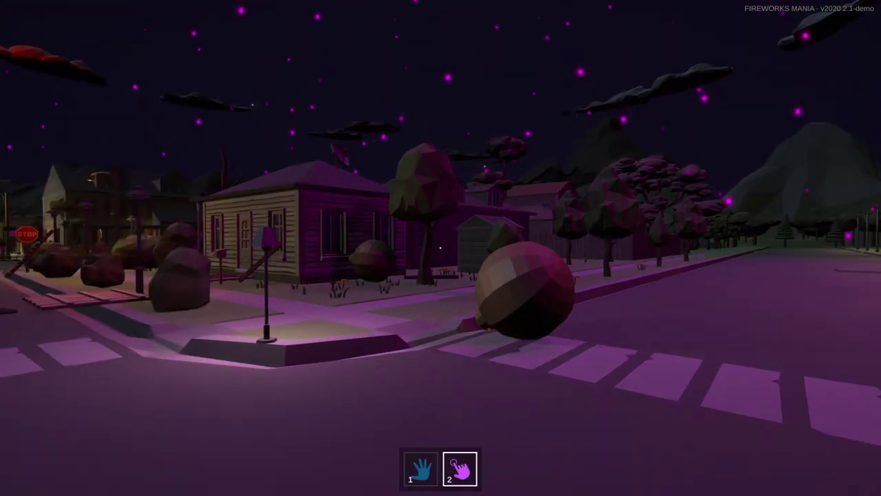
{"action": "key", "text": "s"}
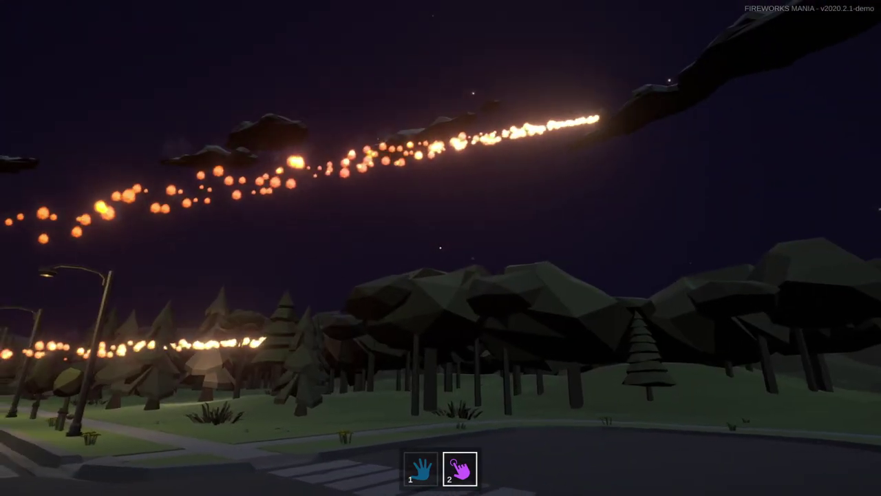
{"action": "key", "text": "s"}
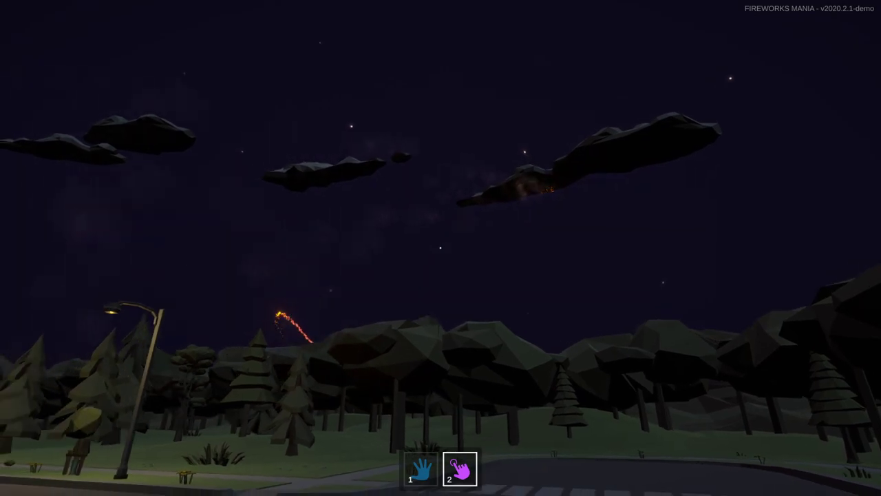